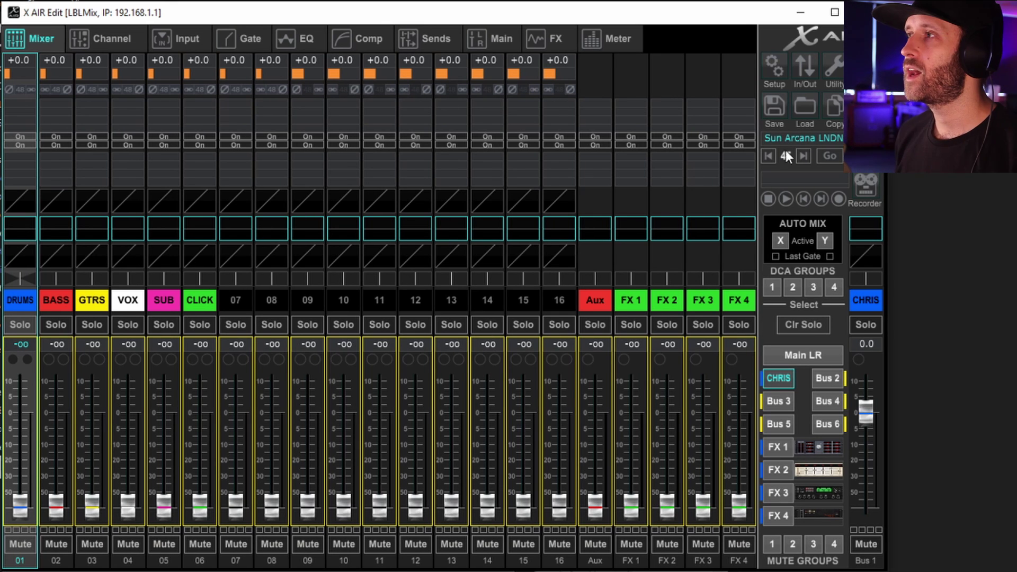
Check the mixer's connection status and WLAN security settings in the setup, and close the setup
click(776, 64)
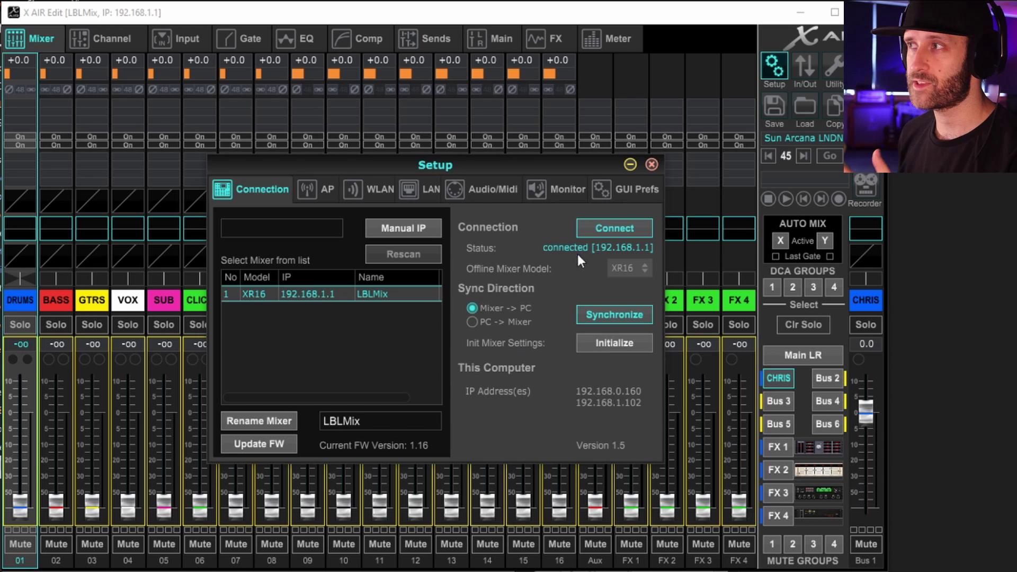
click(366, 195)
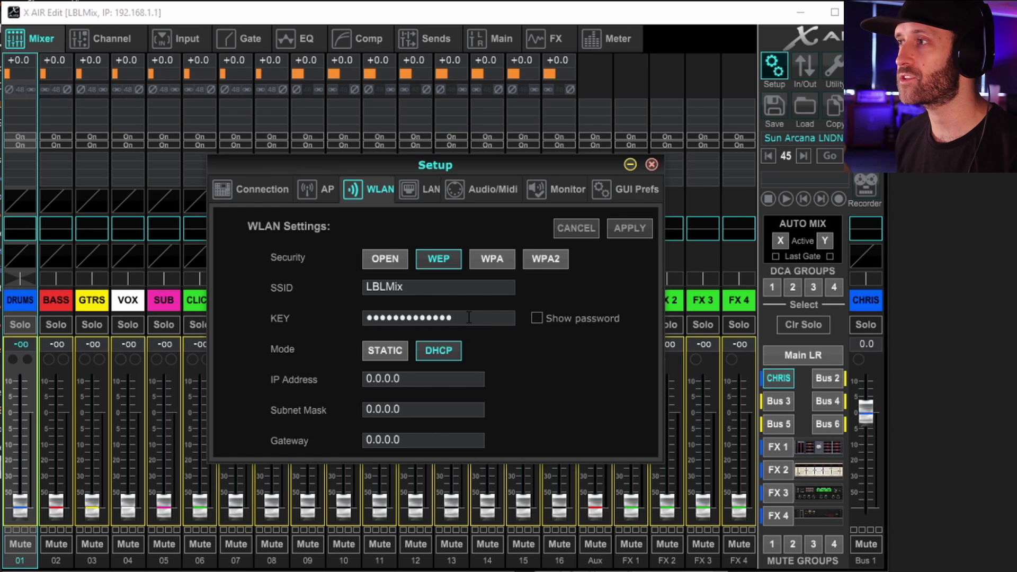
click(262, 191)
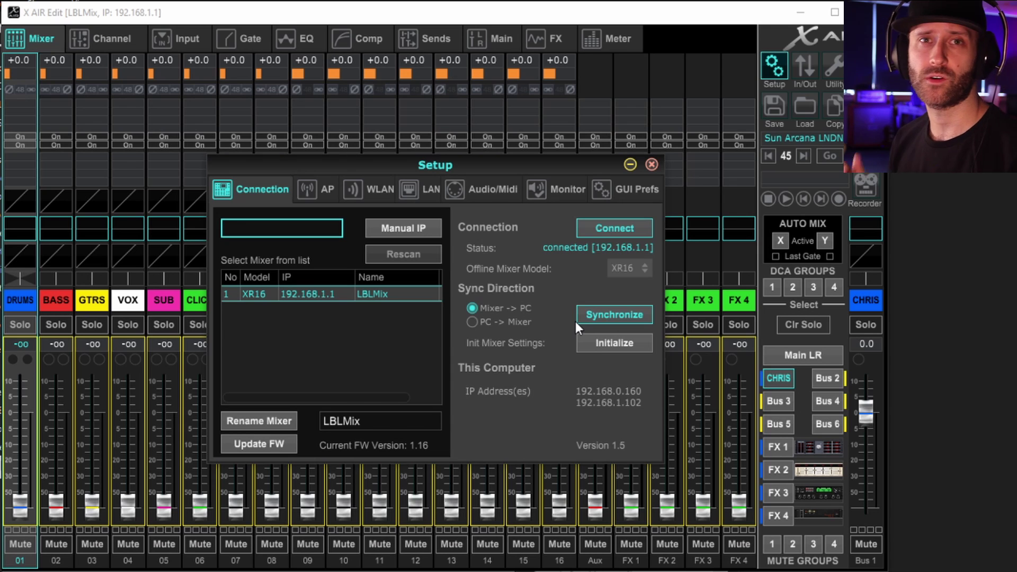
click(652, 165)
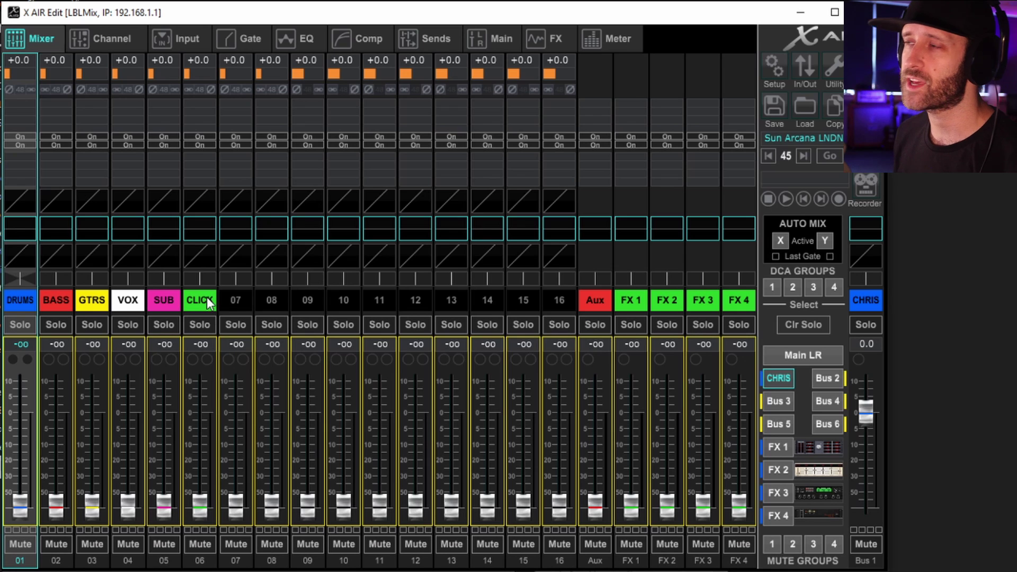
Rename Bus 2 with the band member's name and give it a solid magenta colour
click(243, 296)
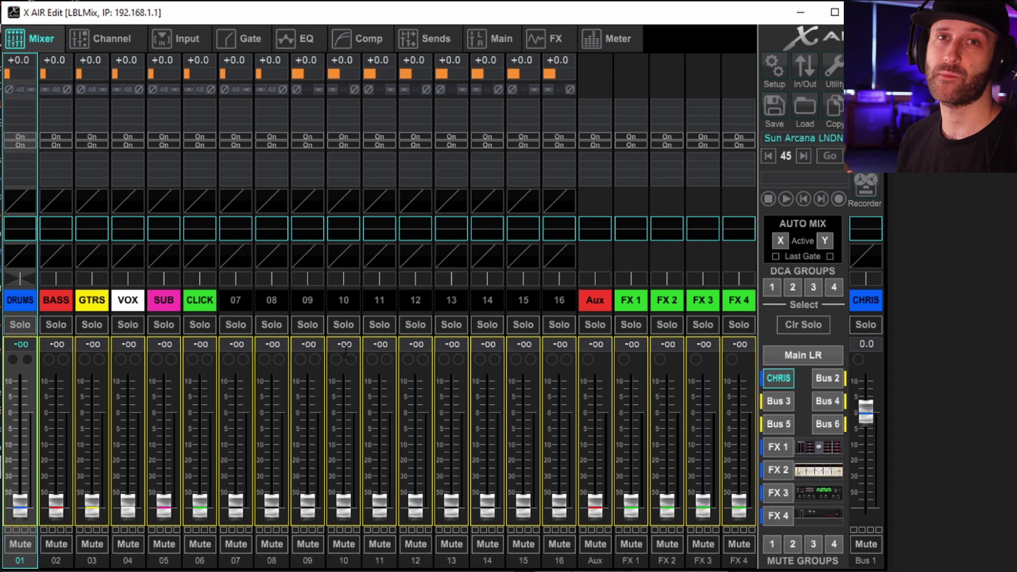
click(795, 350)
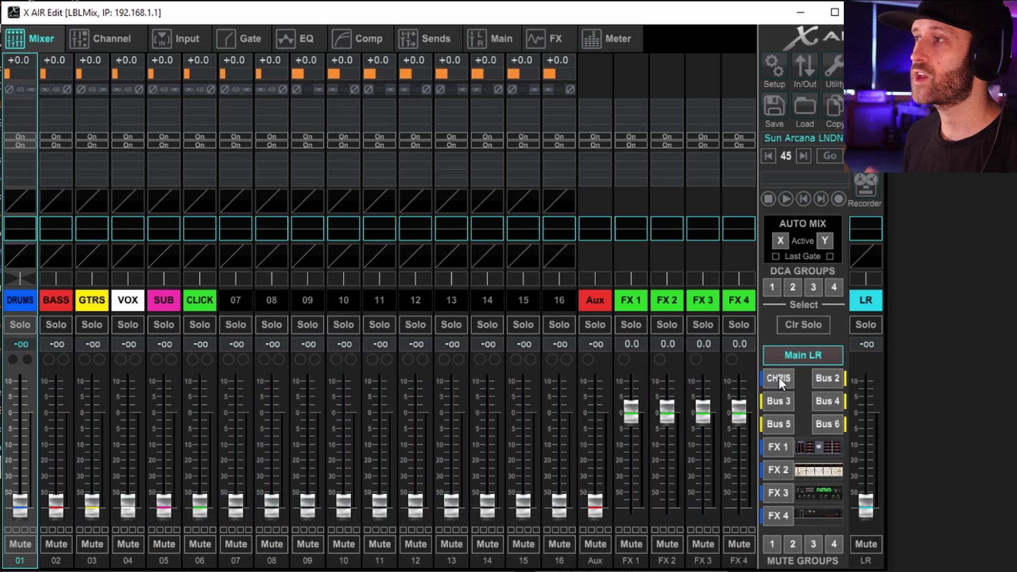
click(824, 380)
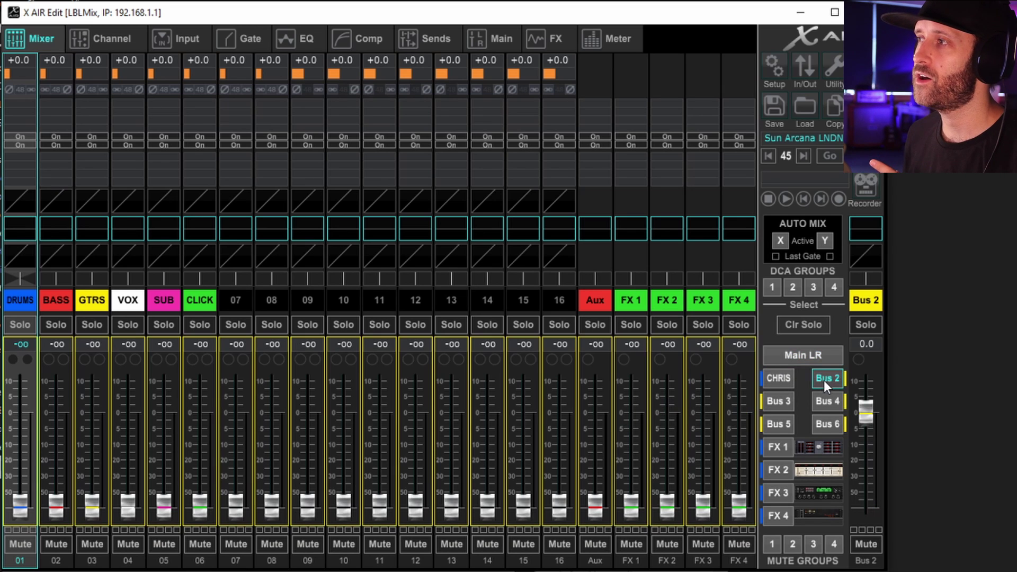
click(863, 304)
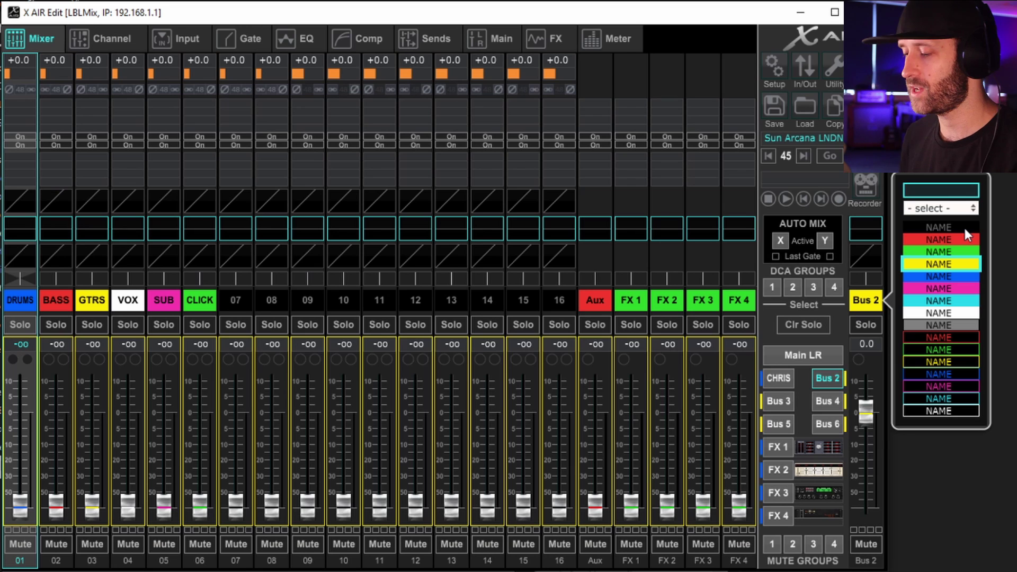
text(SHAUN)
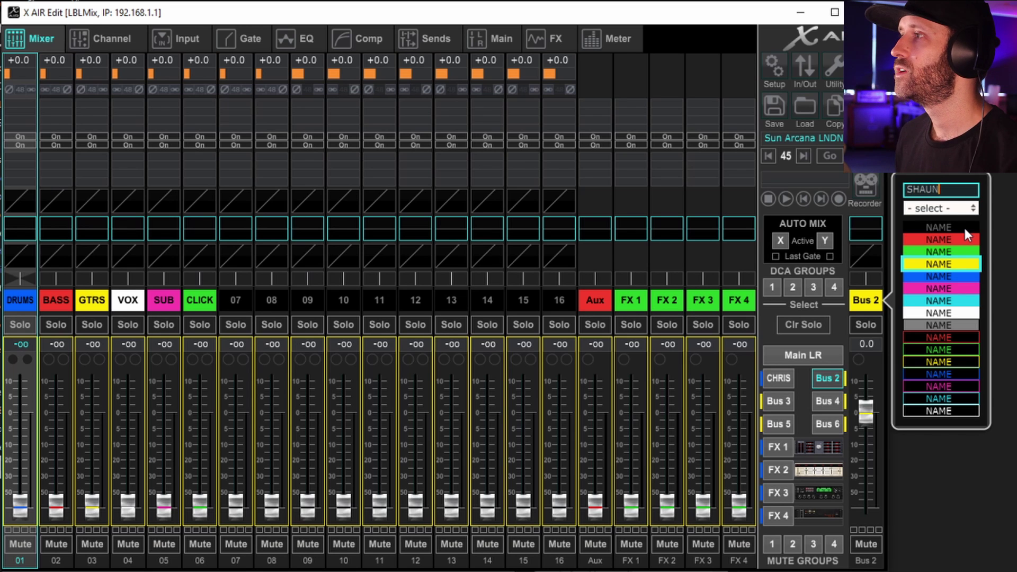
click(943, 288)
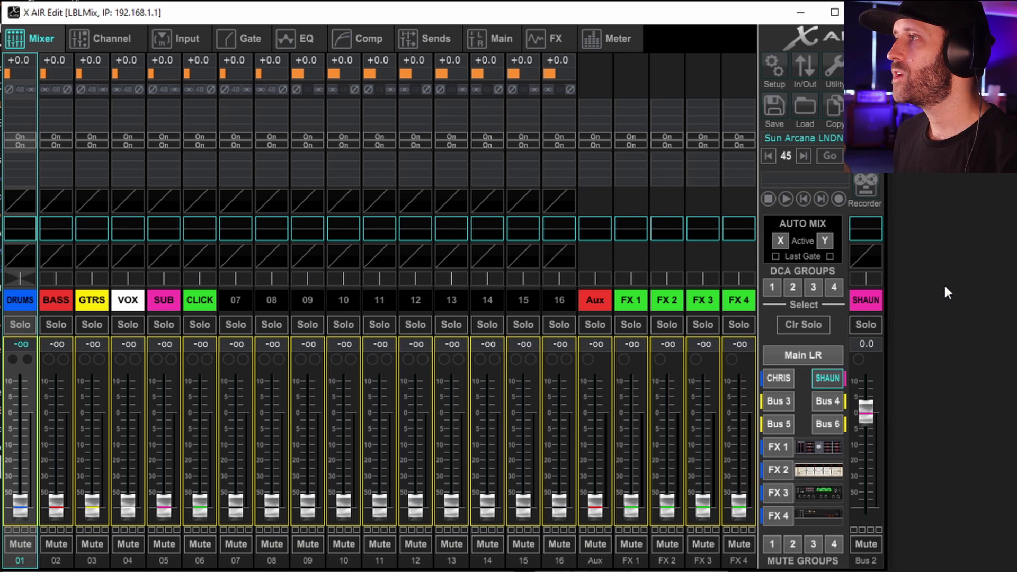
Compare the fader layouts of the Bus 1 and Bus 2 mixes, ending on the Bus 1 mix
click(785, 382)
click(829, 378)
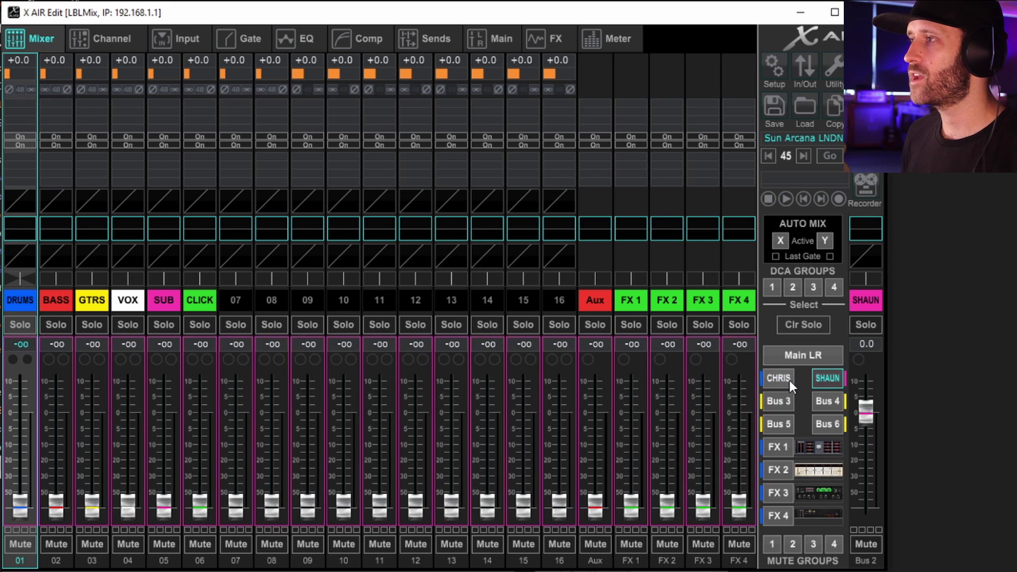
click(789, 380)
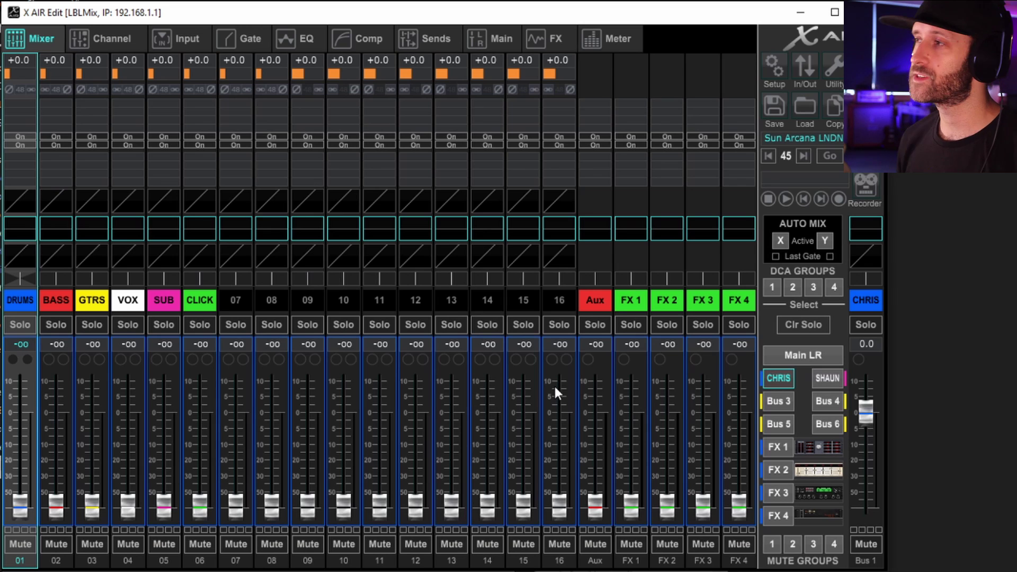
click(828, 379)
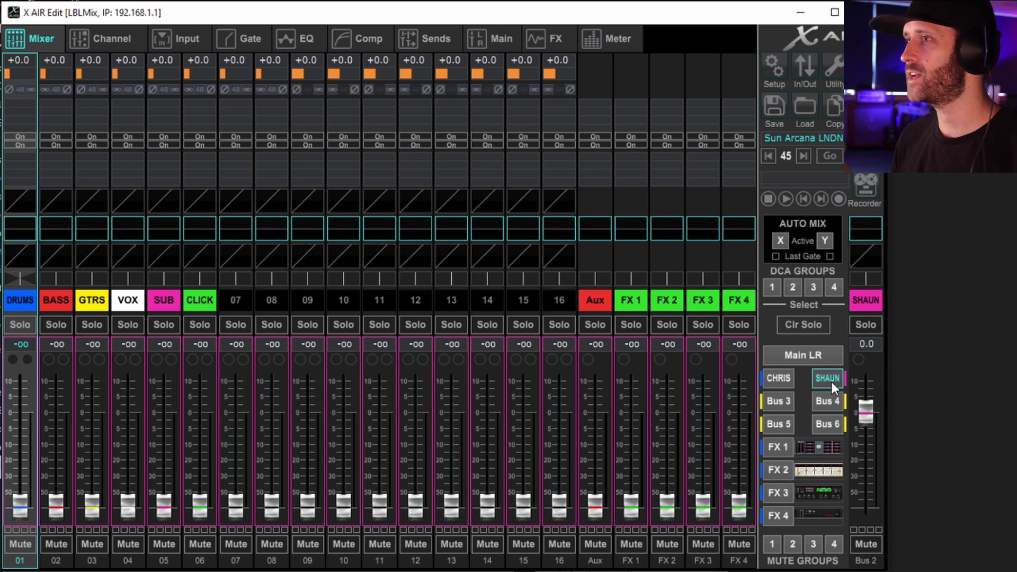
click(778, 378)
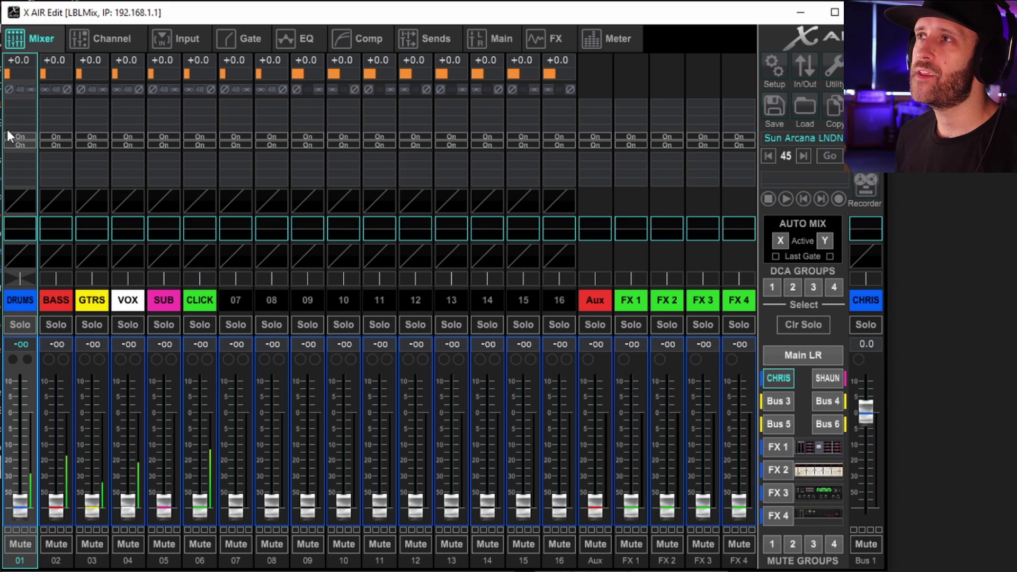
Try raising the DRUMS fader in the Main LR mix to about -4.3 dB, and return it to minimum
mouse_move(7, 80)
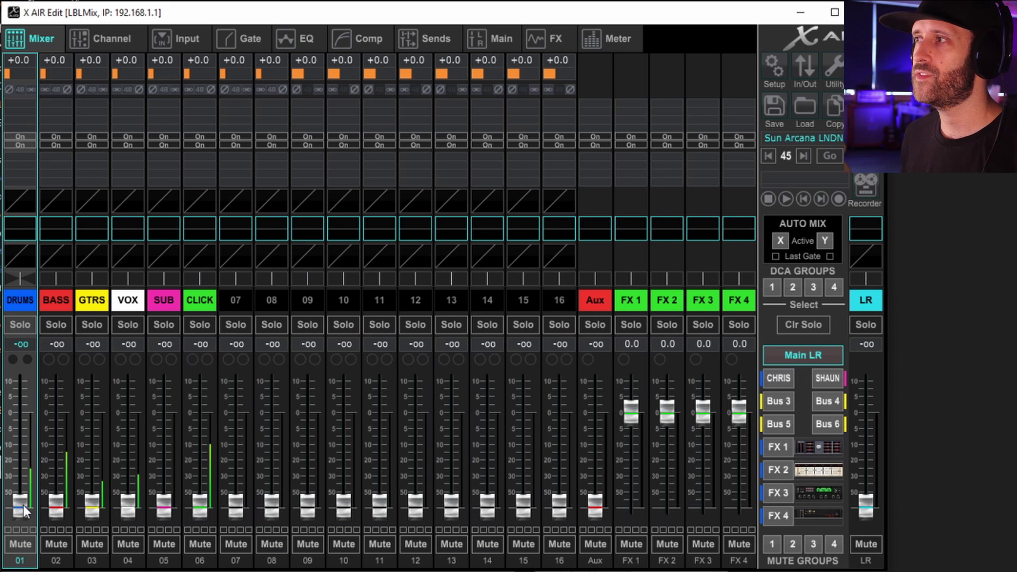
drag(23, 505, 33, 427)
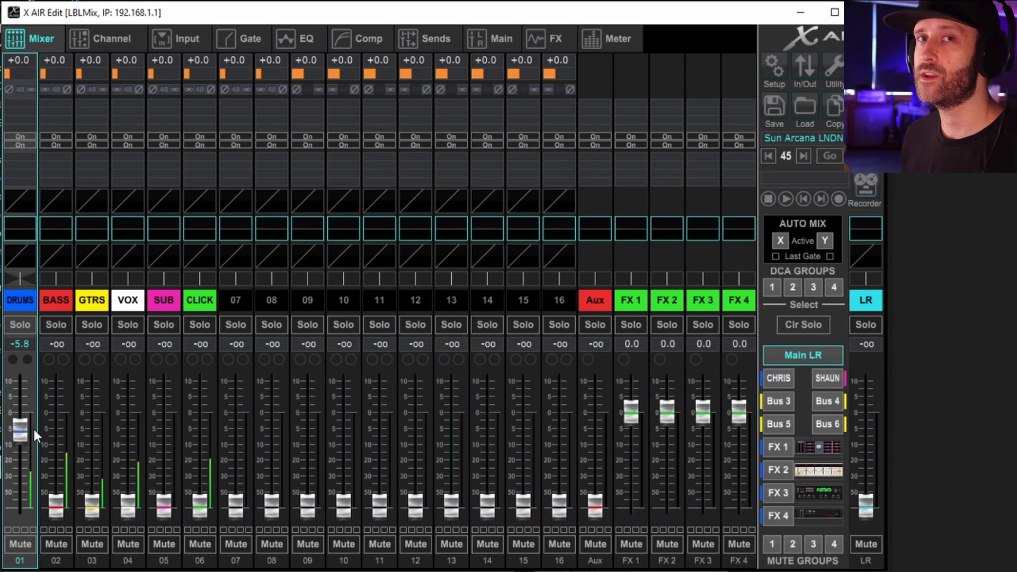
scroll(28, 427, up, 2)
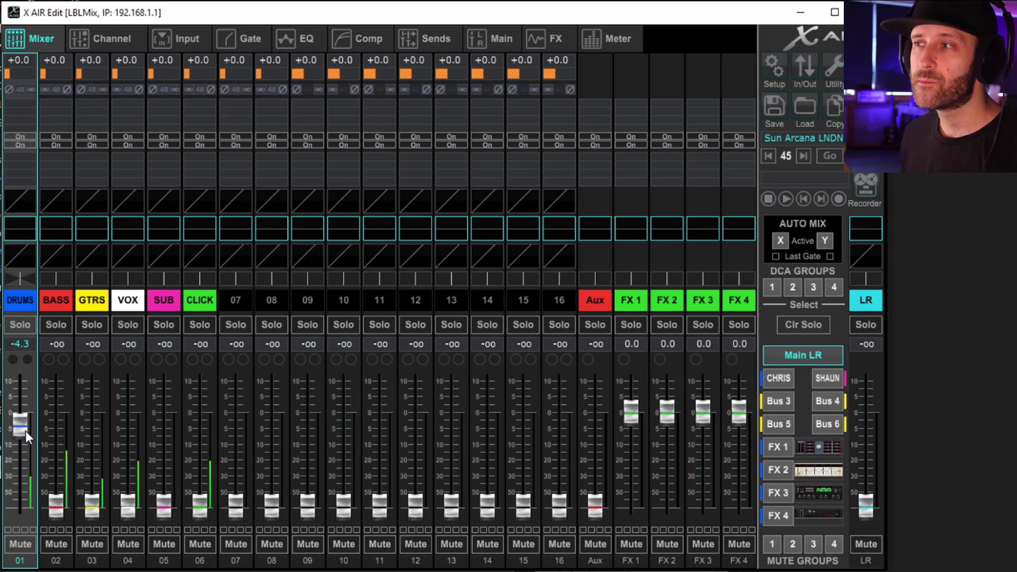
drag(26, 430, 20, 513)
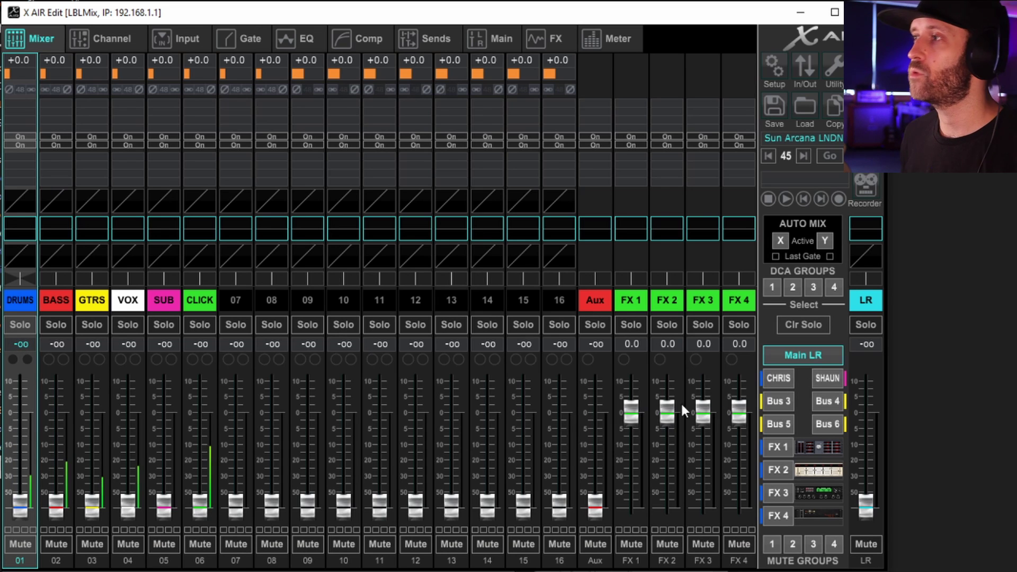
Return to the Bus 1 mix and try a +0.5 dB preamp gain on DRUMS, restoring it to 0 dB
click(784, 378)
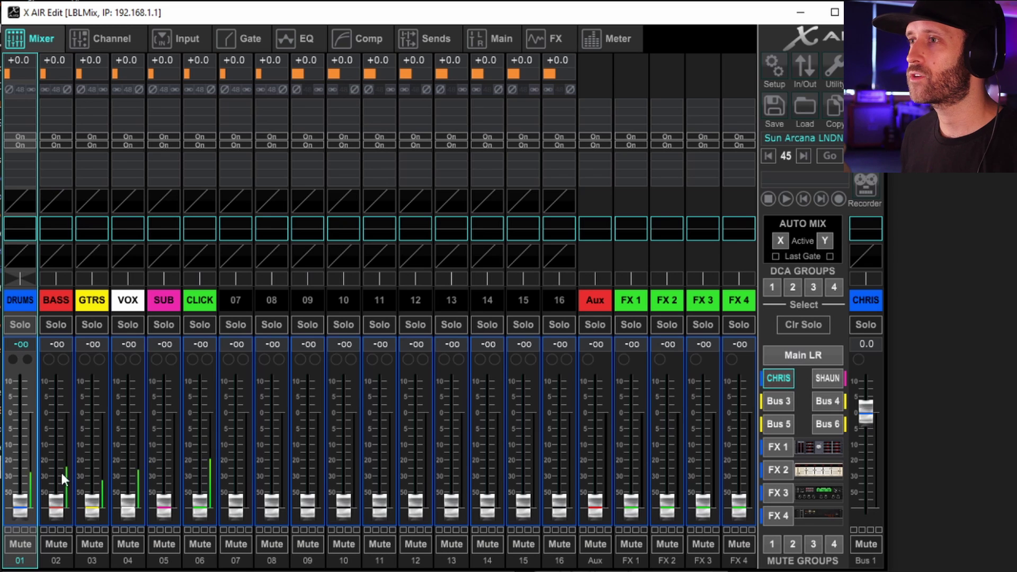
double_click(20, 64)
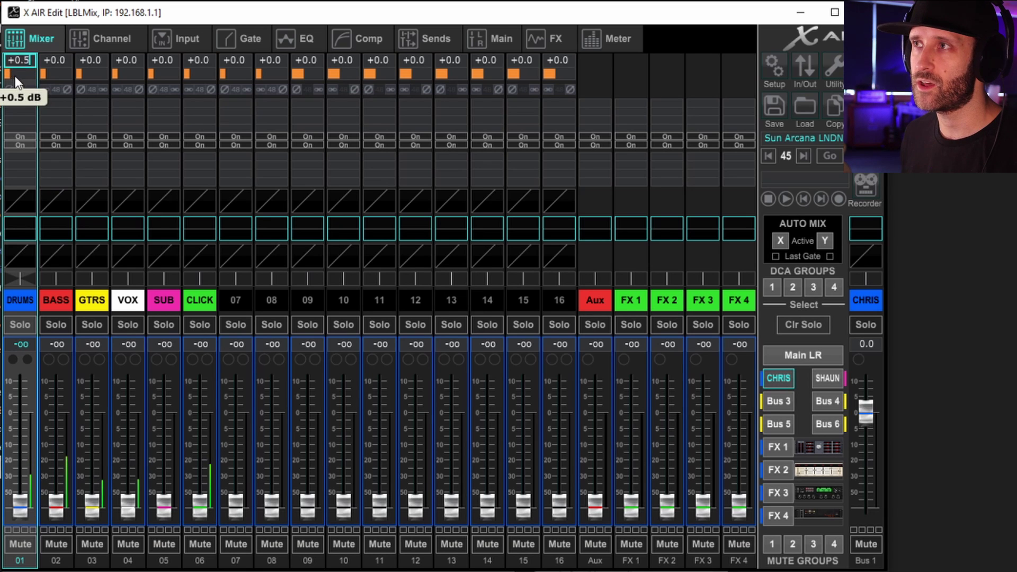
drag(36, 81, 15, 95)
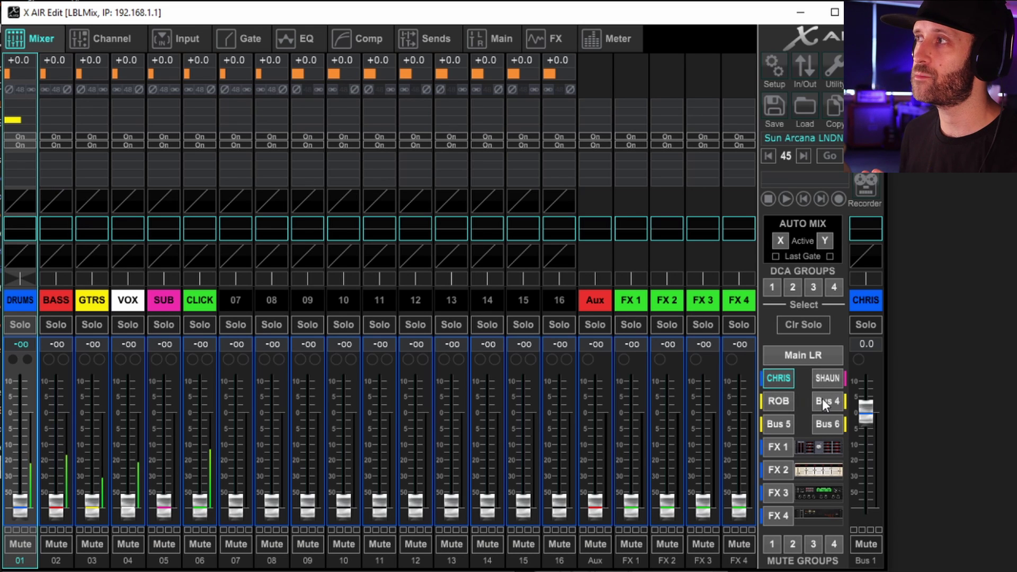
Examine the In/Out routing of the analog inputs and the aux outputs, and close the routing window
click(816, 61)
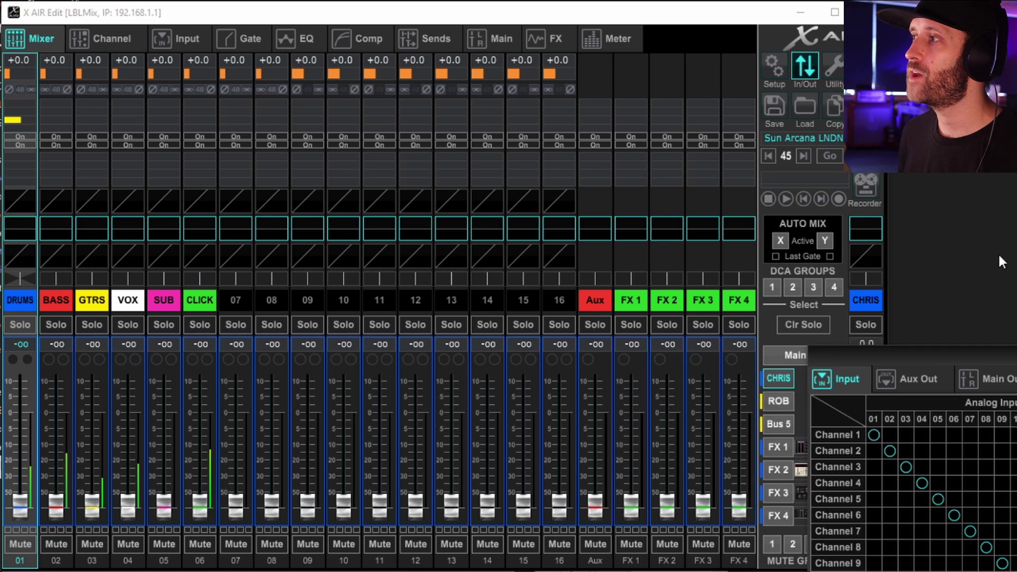
drag(997, 360, 320, 136)
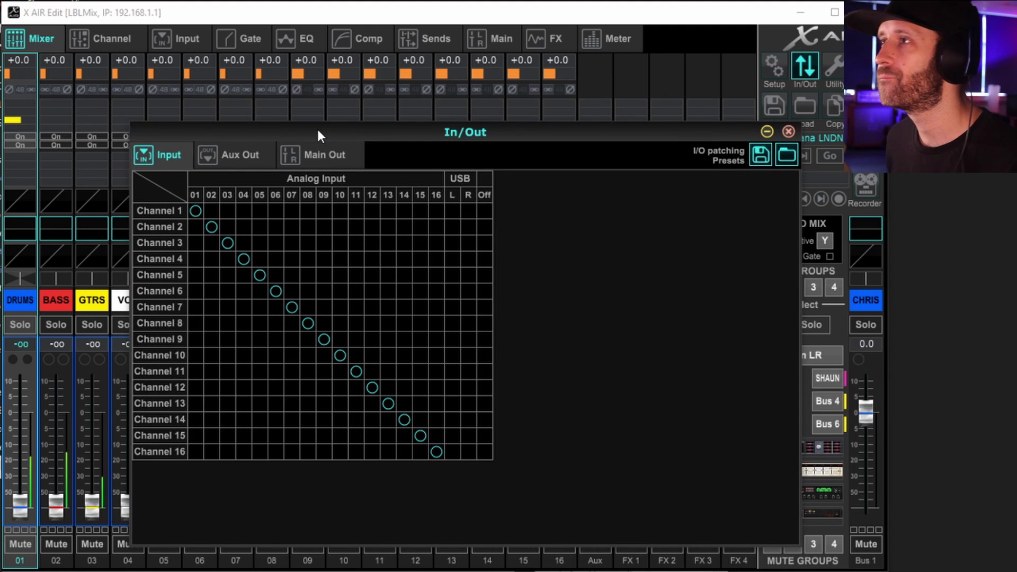
click(237, 154)
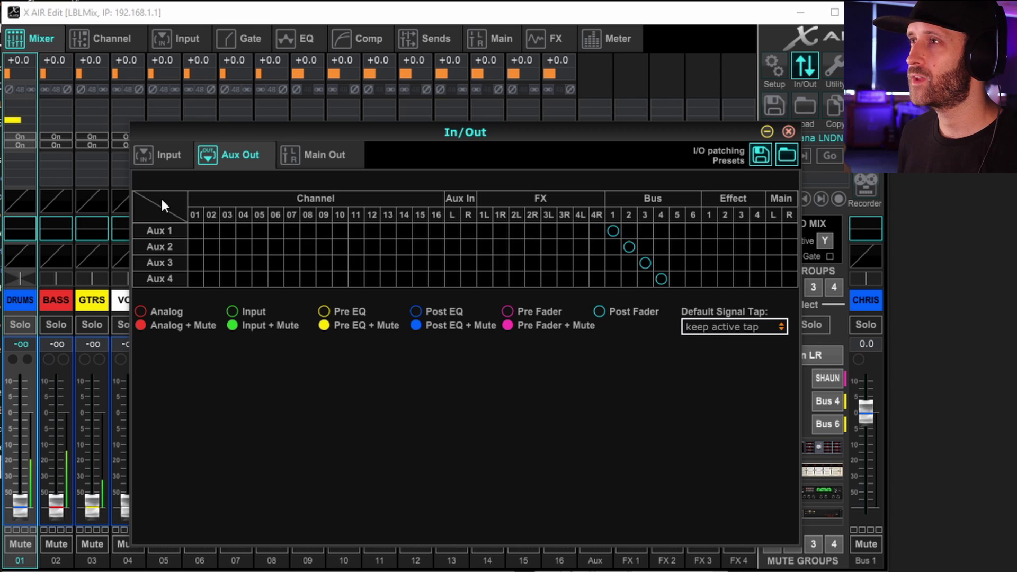
click(160, 156)
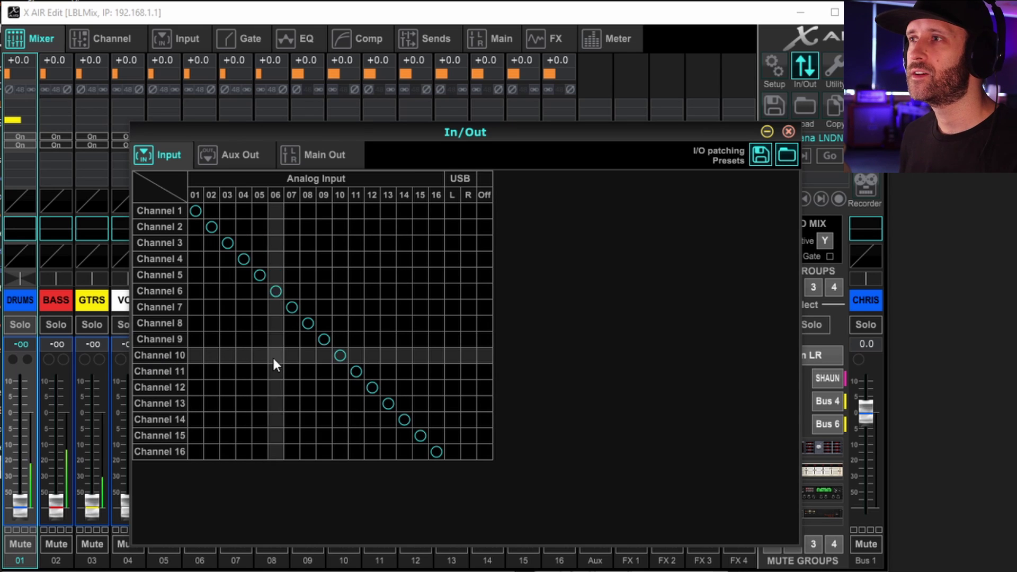
click(251, 162)
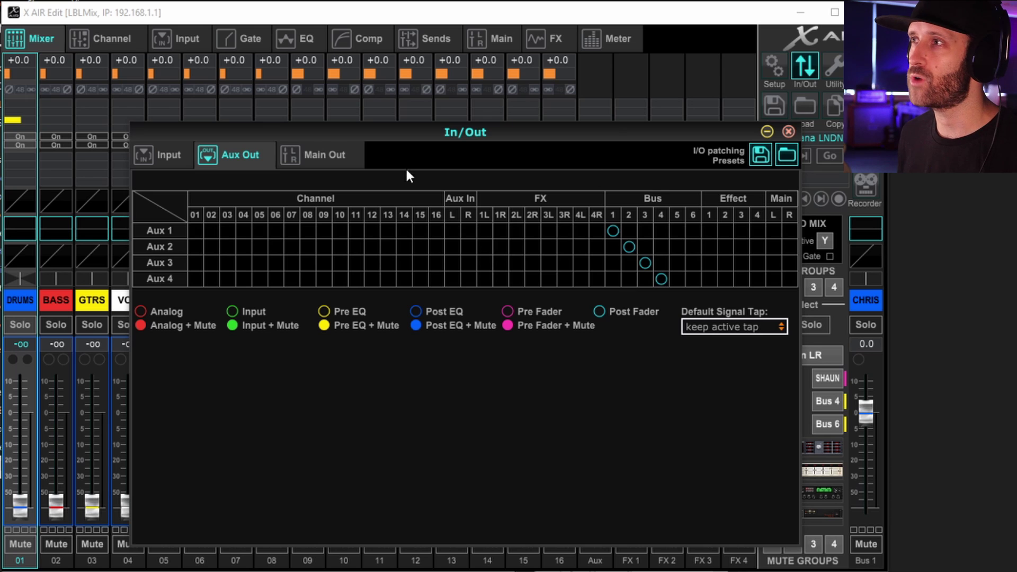
click(789, 131)
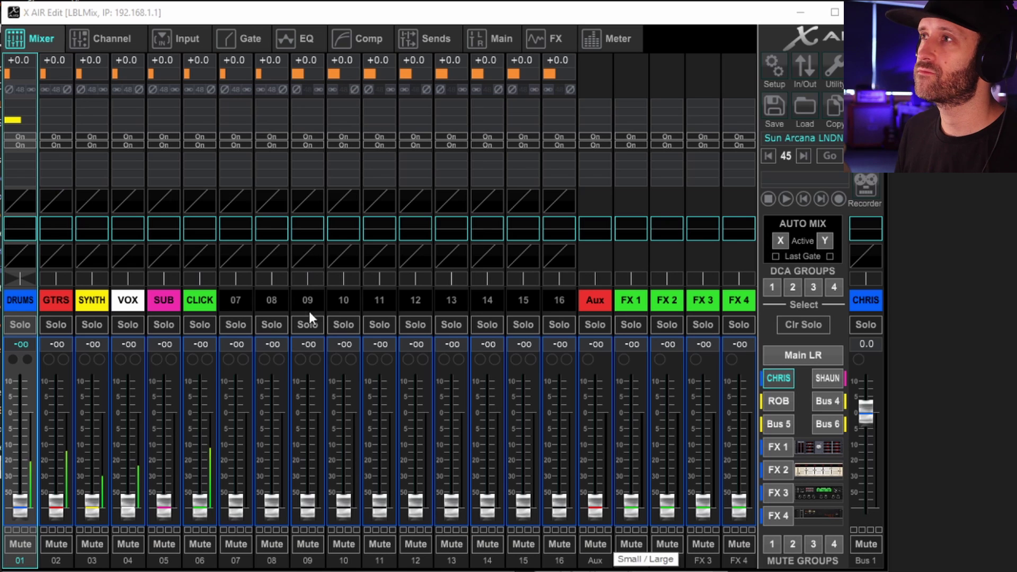
Try the CLICK send in the Bus 1 mix at about -0.5 dB, and lower it back to minimum
drag(201, 507, 228, 415)
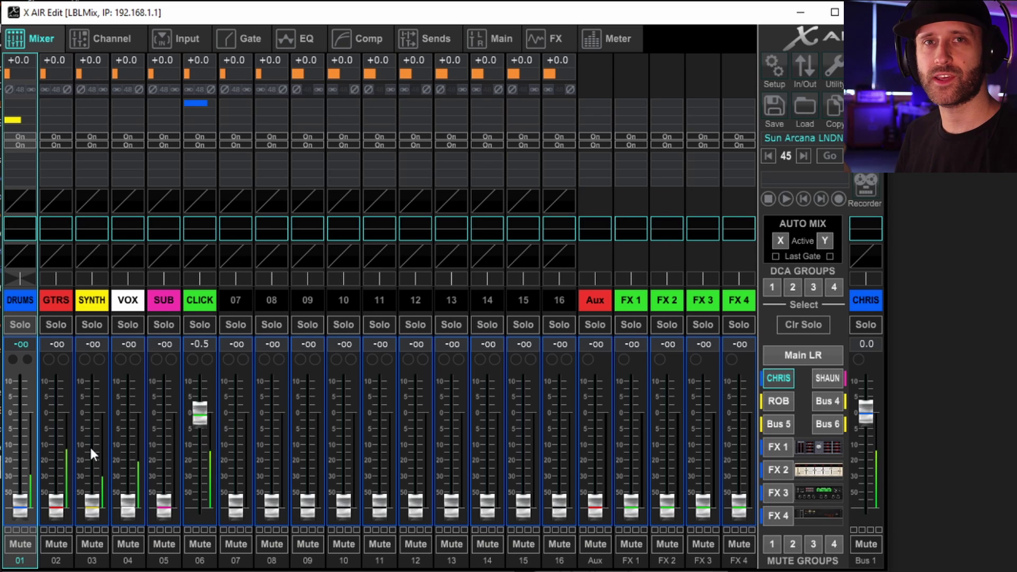
scroll(201, 430, down, 1)
drag(200, 425, 191, 534)
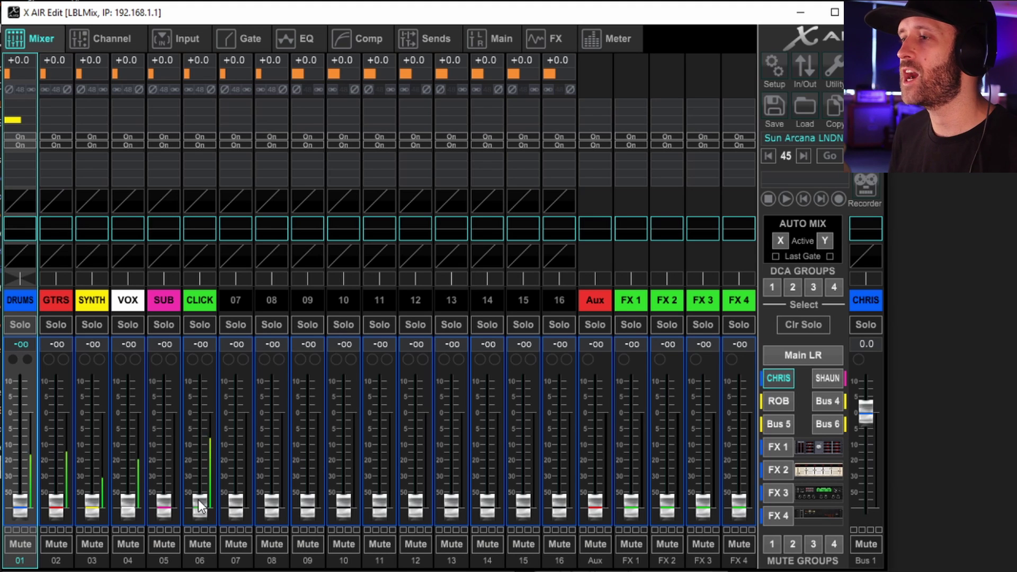
Set the Bus 1 sends to CLICK 0.0, DRUMS +0.8, GTRS -3.0, SYNTH -4.5, VOX -4.5 and SUB -4.3 dB
drag(198, 500, 188, 406)
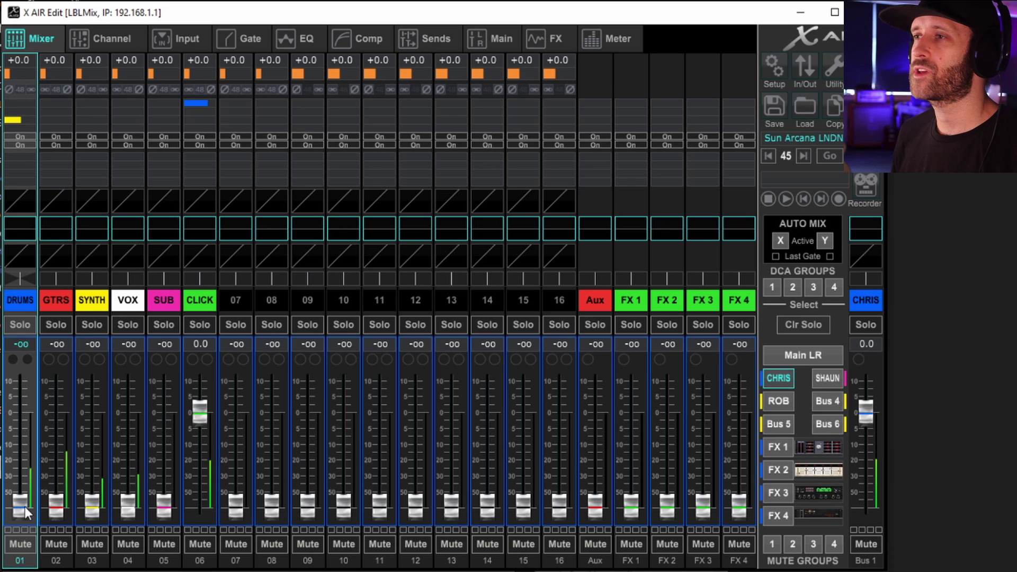
drag(24, 506, 29, 422)
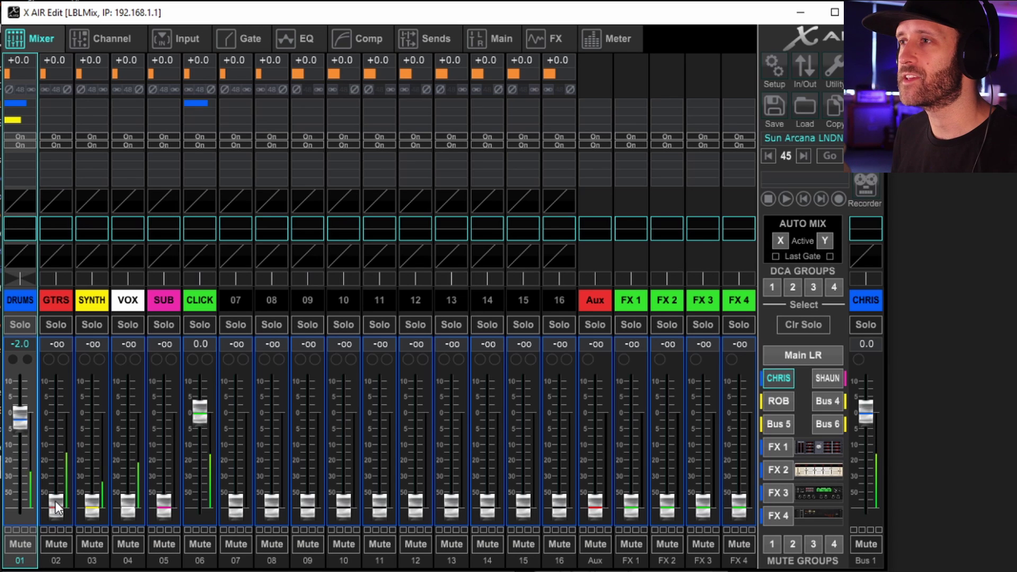
drag(55, 501, 70, 414)
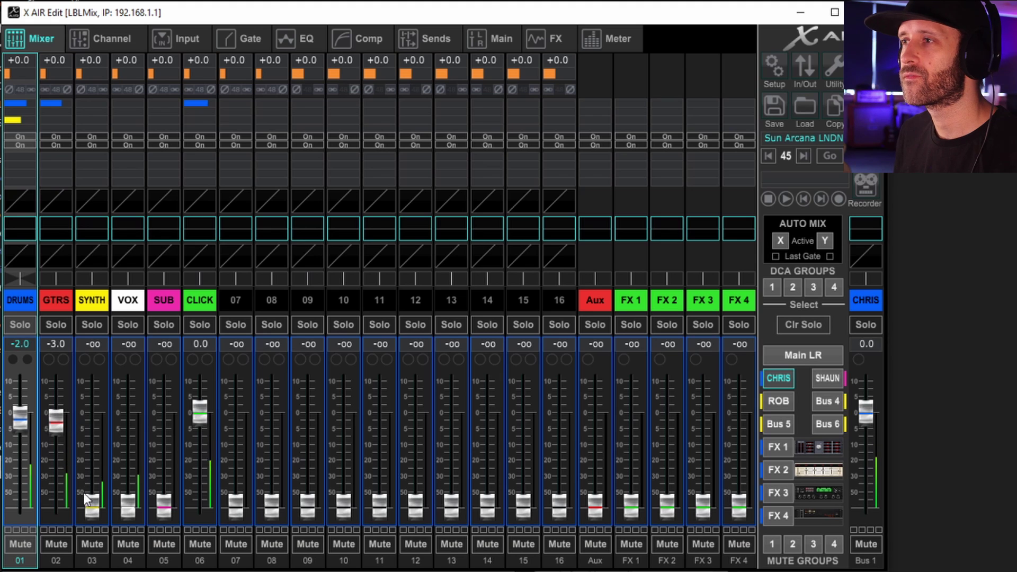
drag(94, 506, 105, 424)
drag(126, 501, 141, 419)
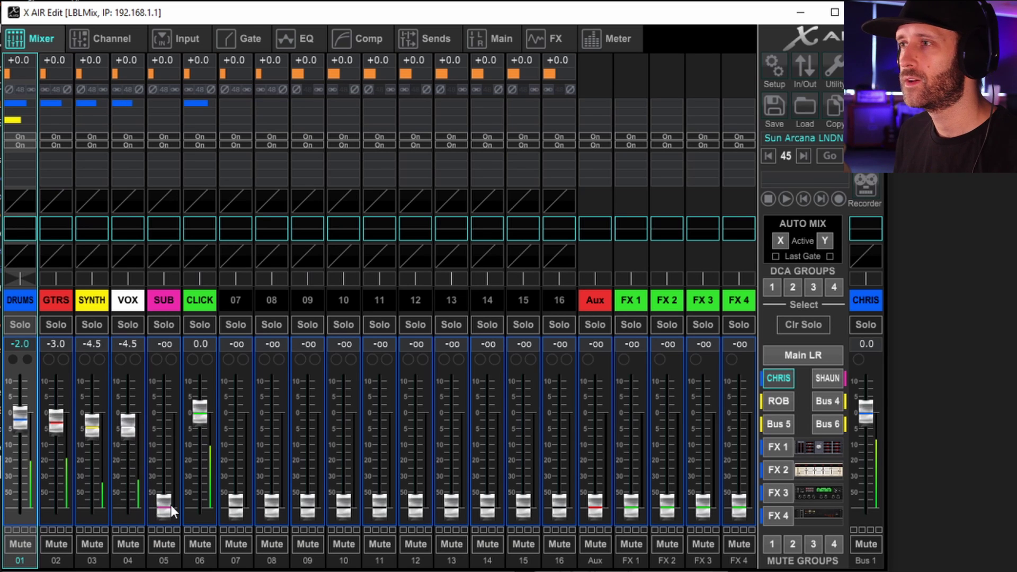
drag(171, 504, 192, 421)
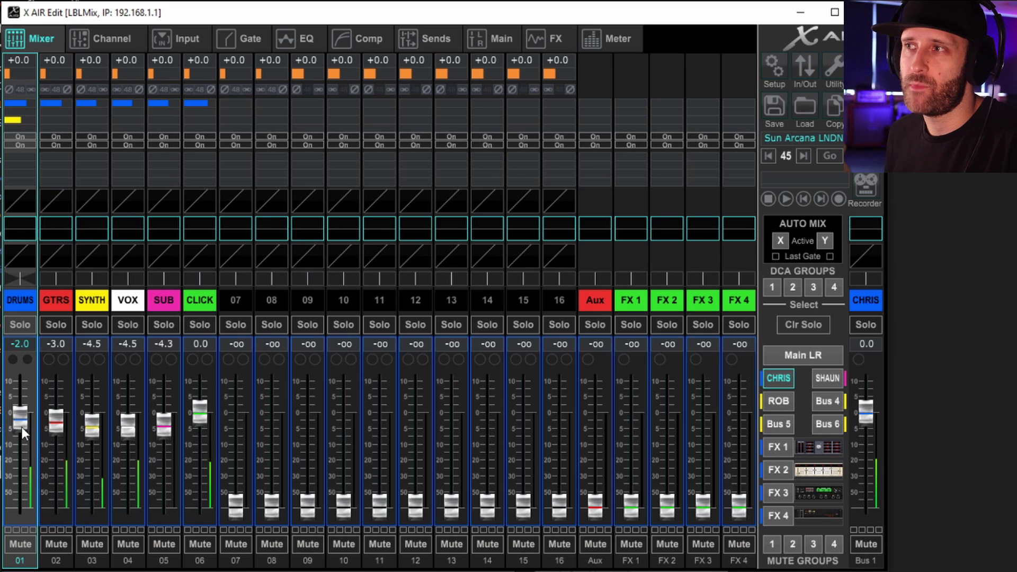
drag(21, 426, 22, 419)
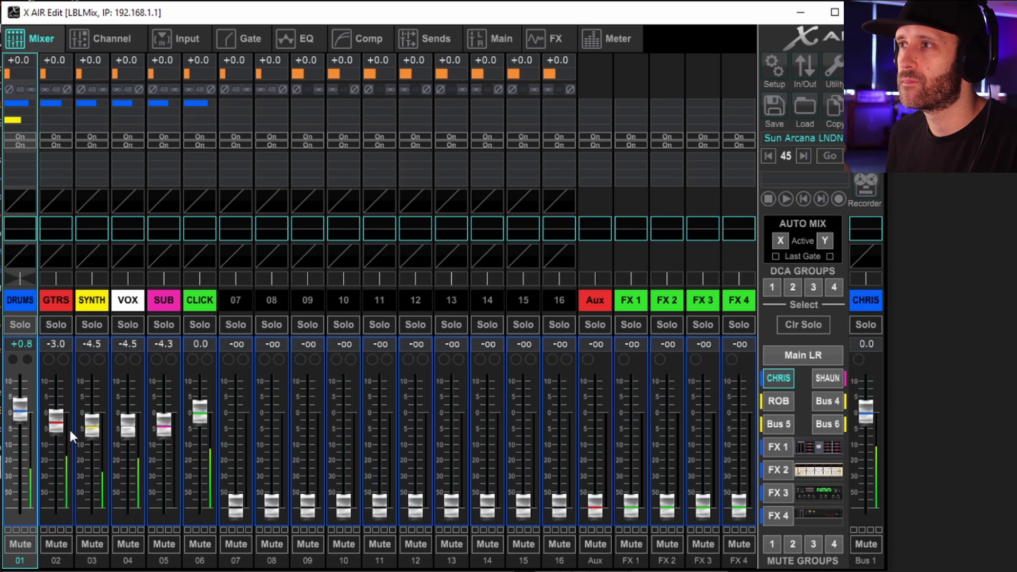
Lower the GTRS send in the Bus 1 mix to -5.8 dB, and the bus master to -3.2 dB, muting the bus
drag(58, 426, 58, 432)
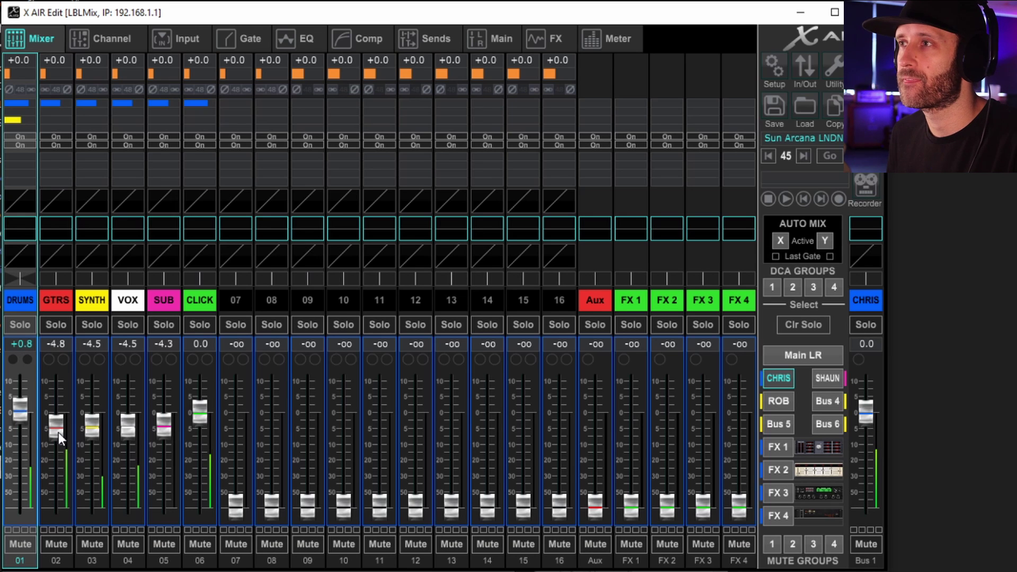
drag(877, 415, 877, 418)
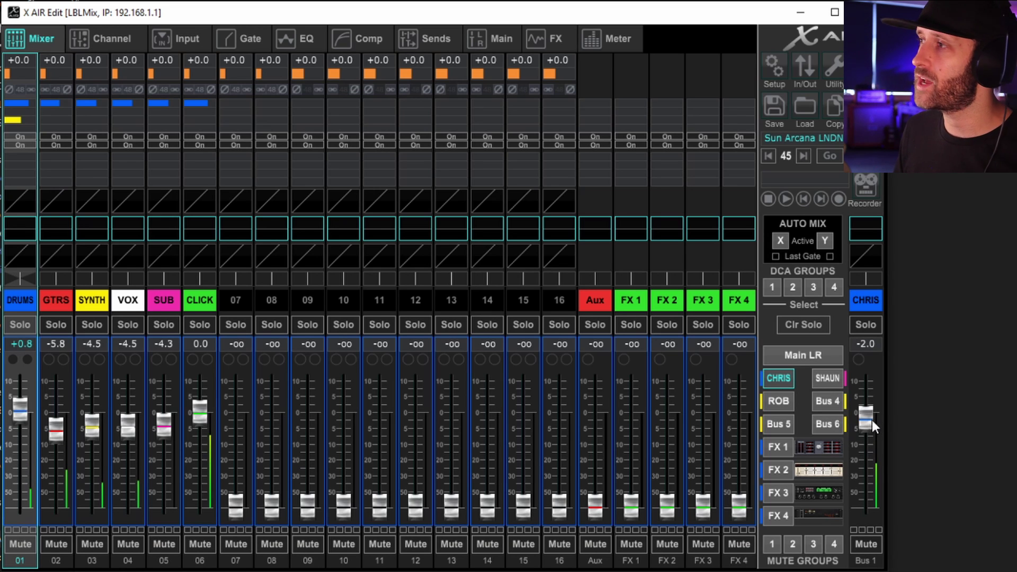
mouse_move(871, 419)
mouse_down()
mouse_move(865, 477)
mouse_move(878, 418)
mouse_move(869, 440)
mouse_up()
scroll(869, 431, up, 2)
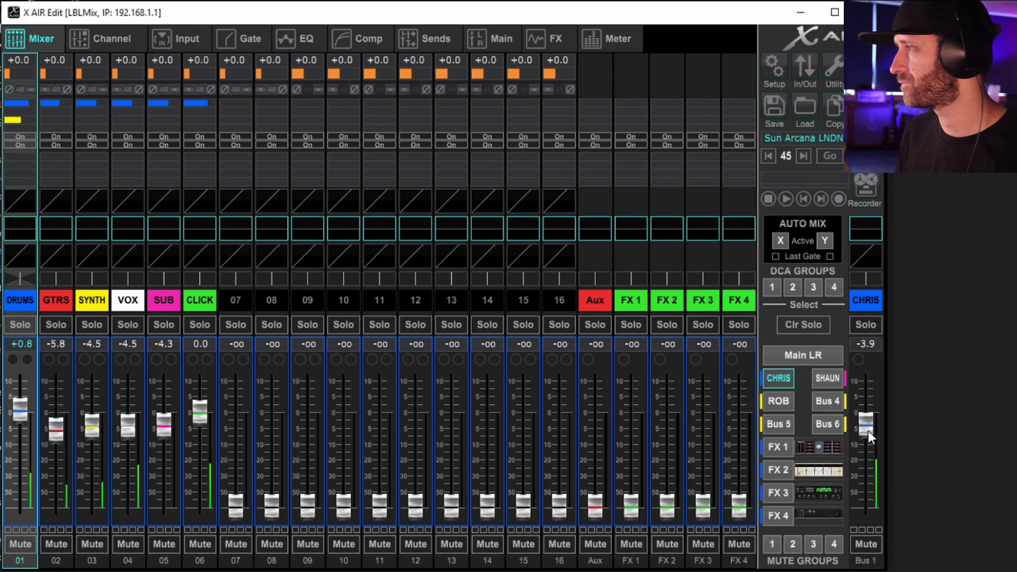
click(868, 543)
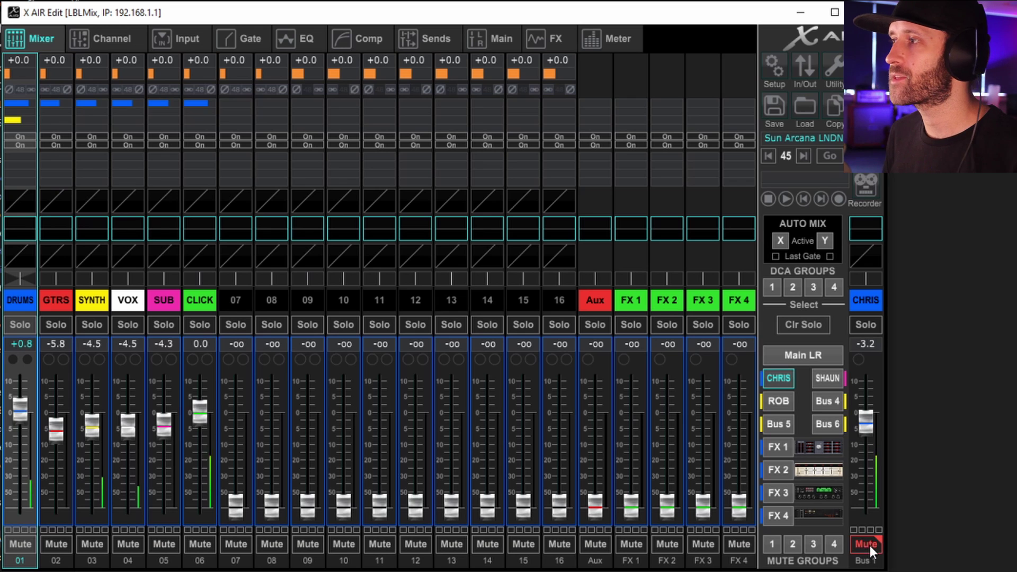
Switch to the Bus 2 mix and check the In/Out routing of the aux outputs, closing the routing window
click(827, 379)
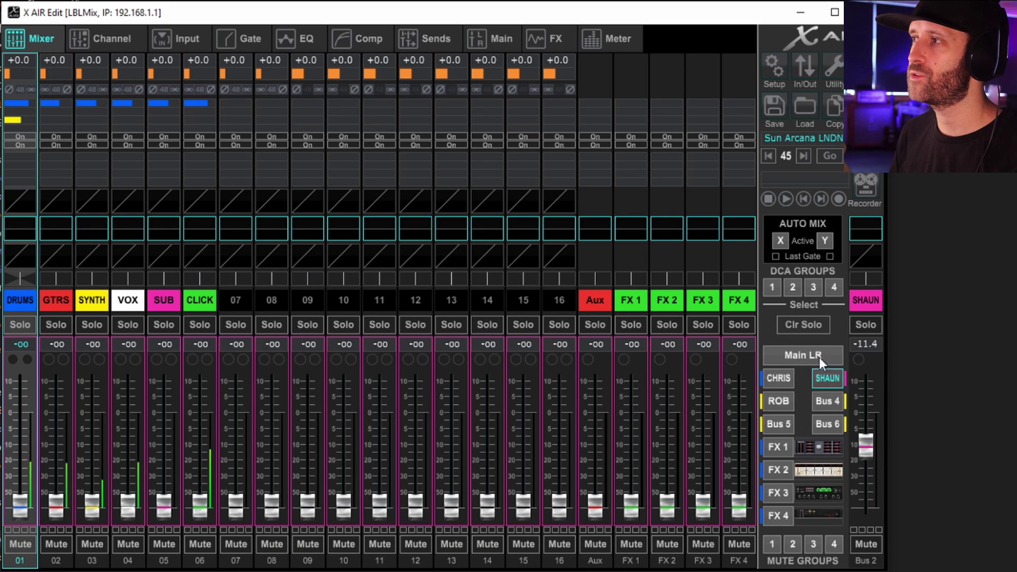
click(808, 76)
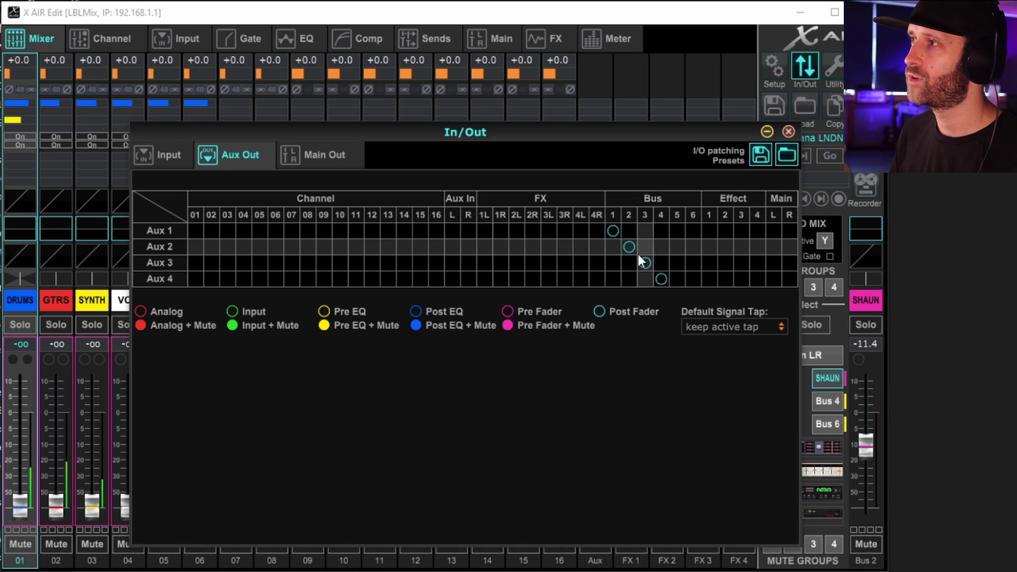
click(786, 131)
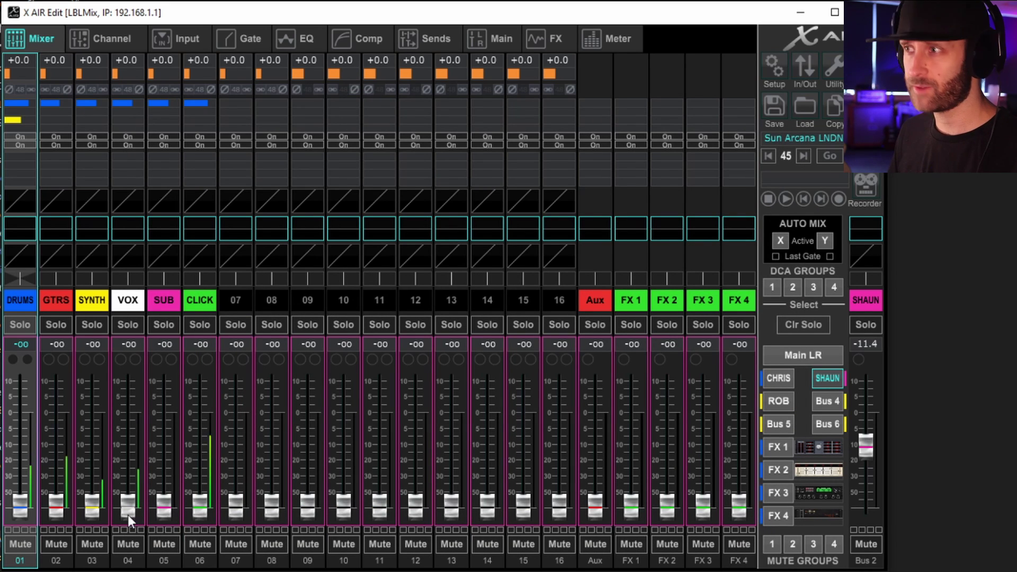
Set the Bus 2 master to -13.9 dB and its sends to VOX -2.3, CLICK -16.5, DRUMS -9.5, GTRS -10.5 and SYNTH -10.5 dB
drag(129, 515, 138, 419)
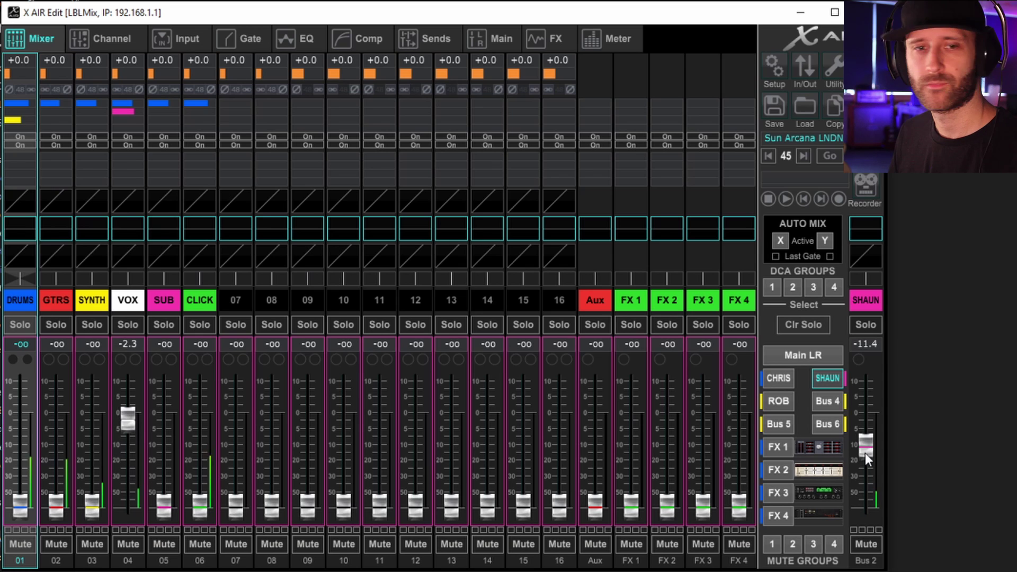
drag(865, 452, 864, 457)
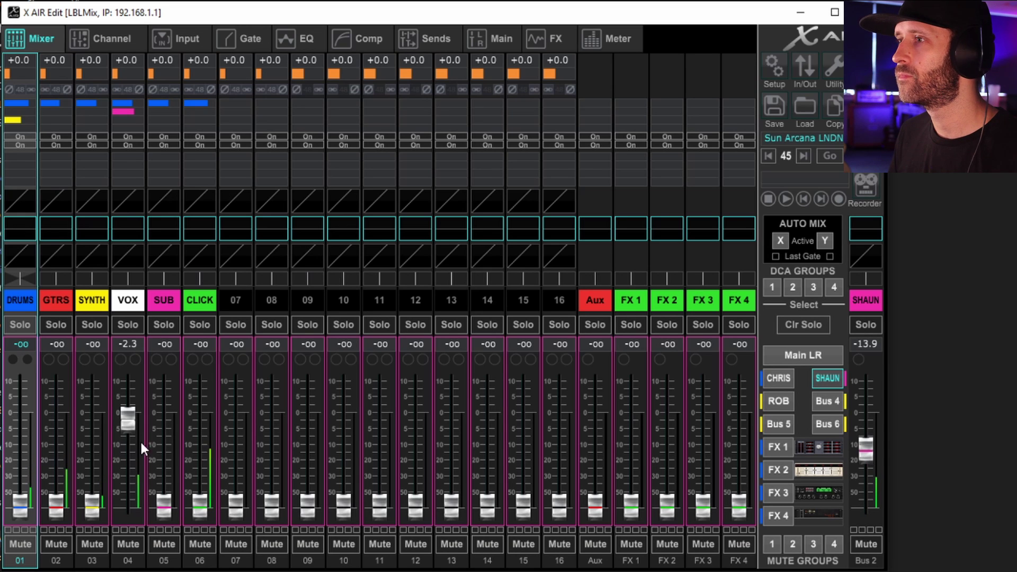
drag(199, 500, 220, 450)
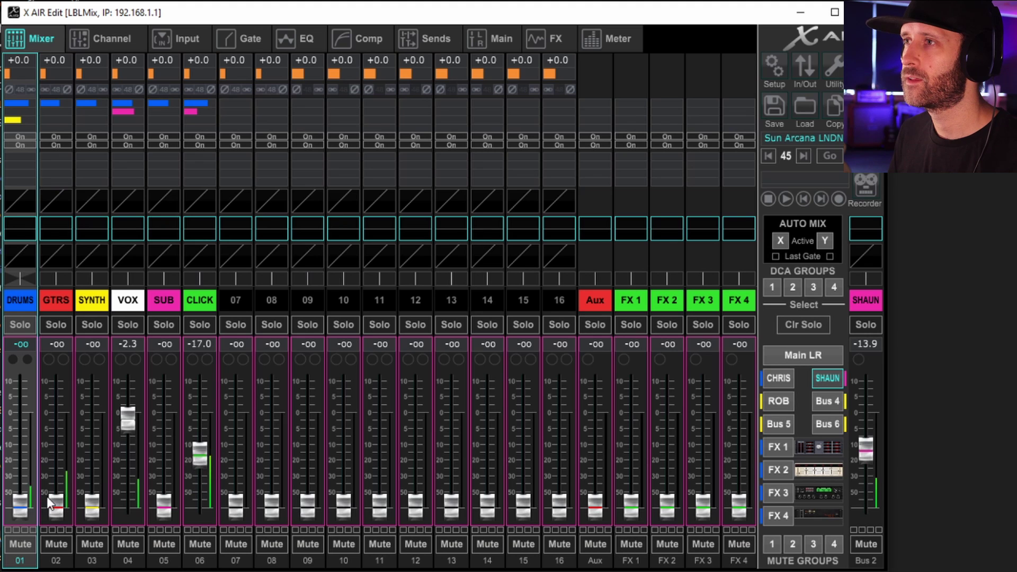
drag(28, 506, 27, 443)
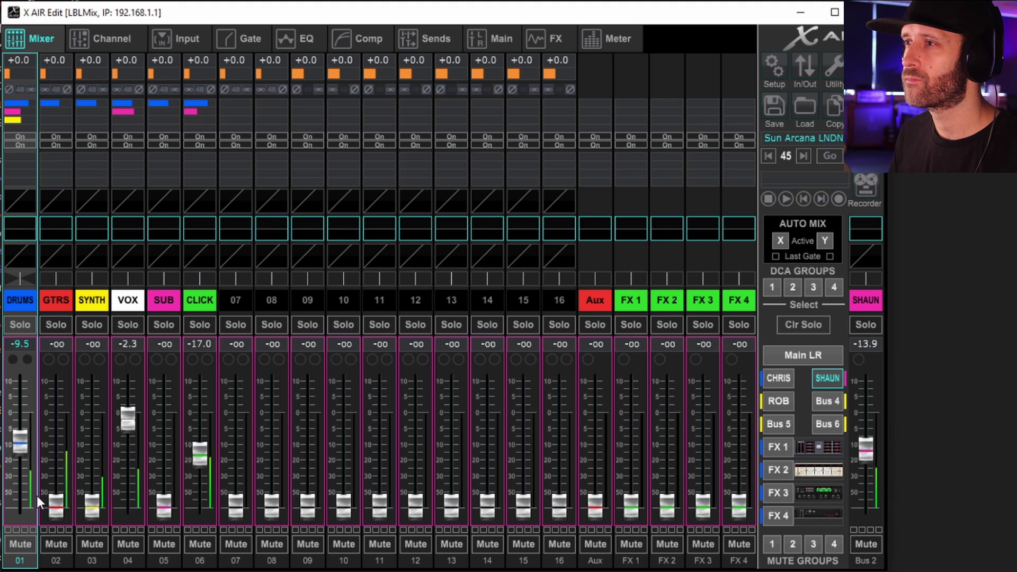
drag(54, 494, 68, 442)
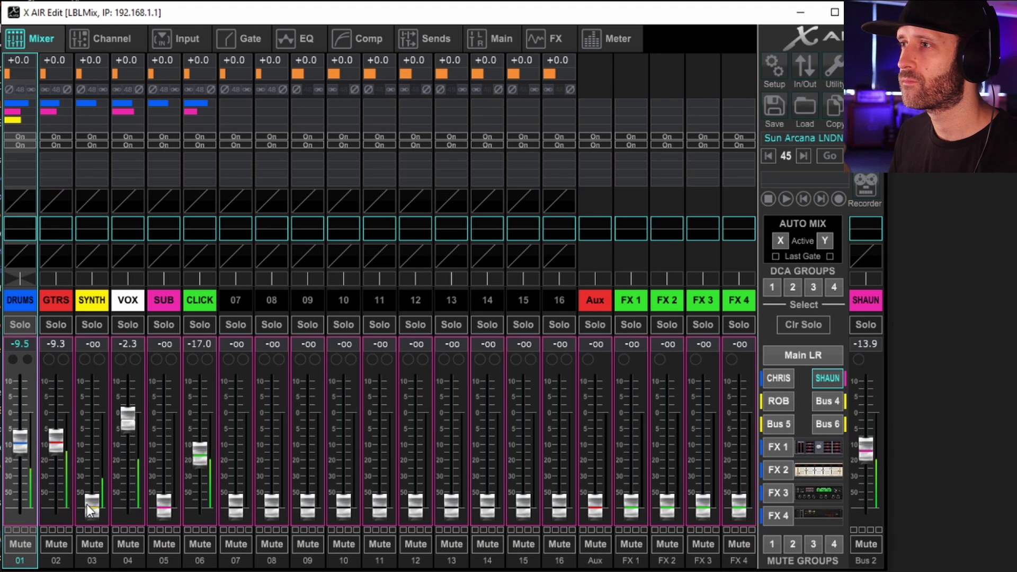
drag(87, 504, 53, 447)
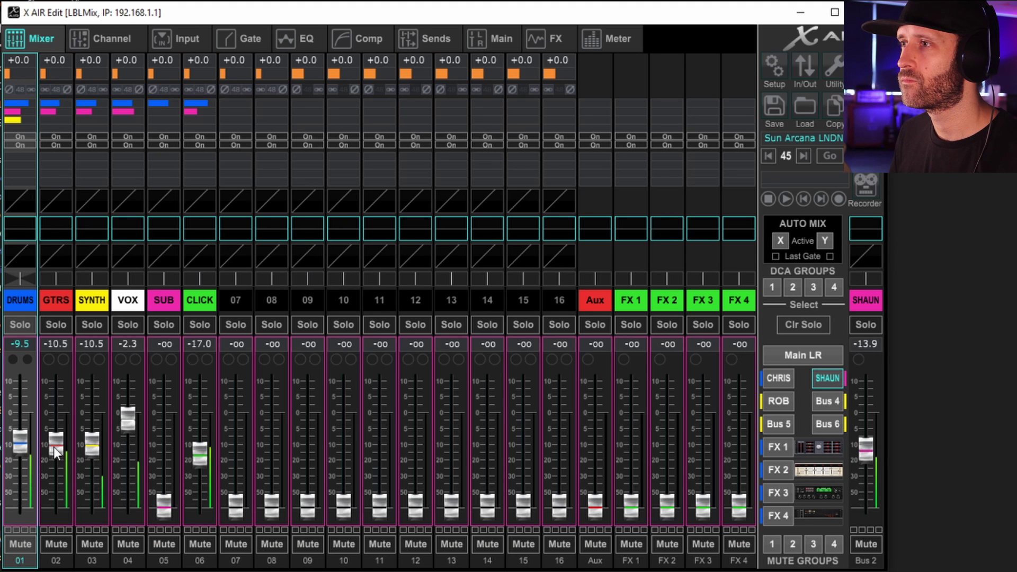
scroll(200, 461, up, 1)
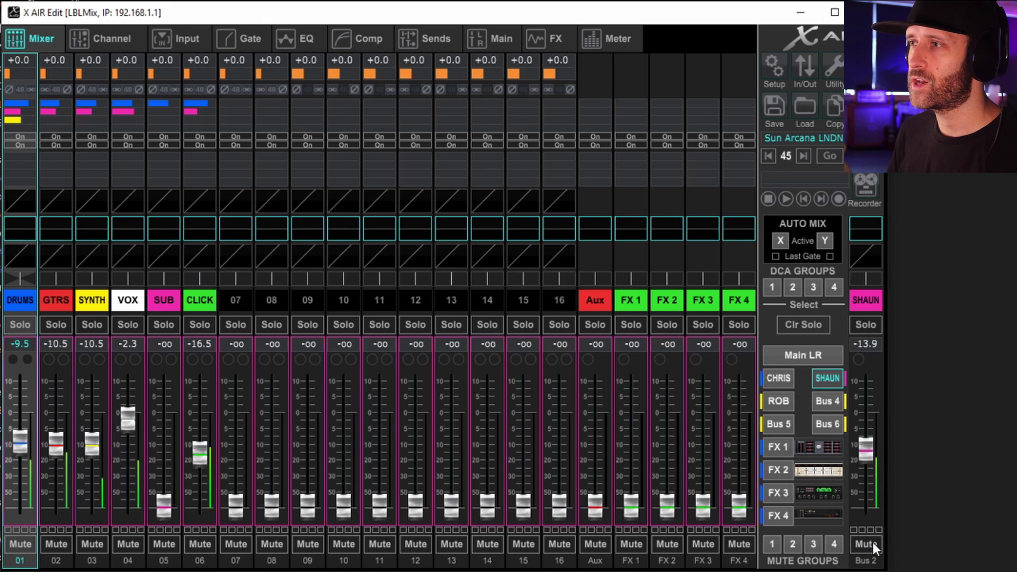
Return to the Bus 1 mix, unmute the bus and raise its DRUMS send to +1.0 dB
click(778, 379)
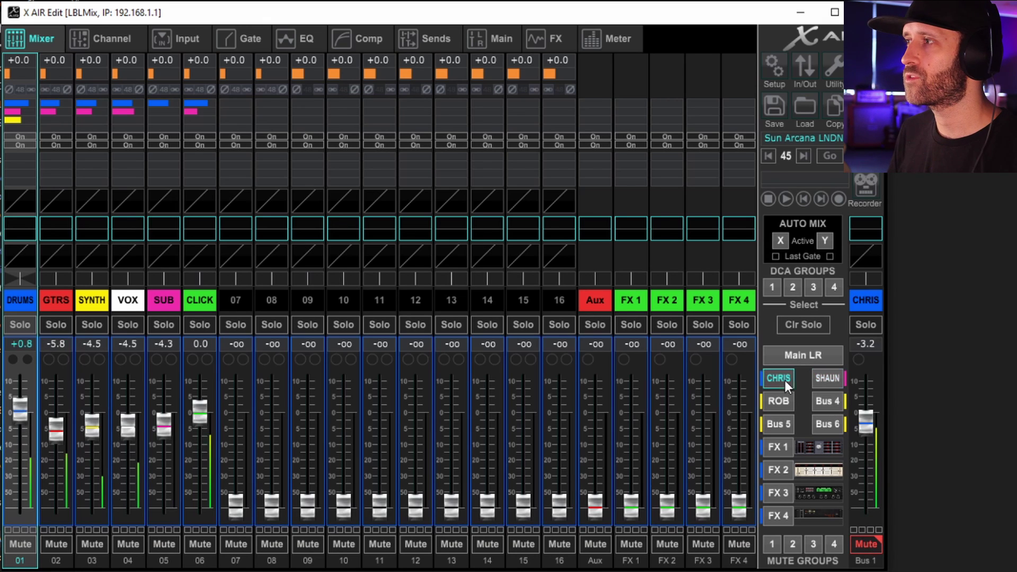
click(867, 545)
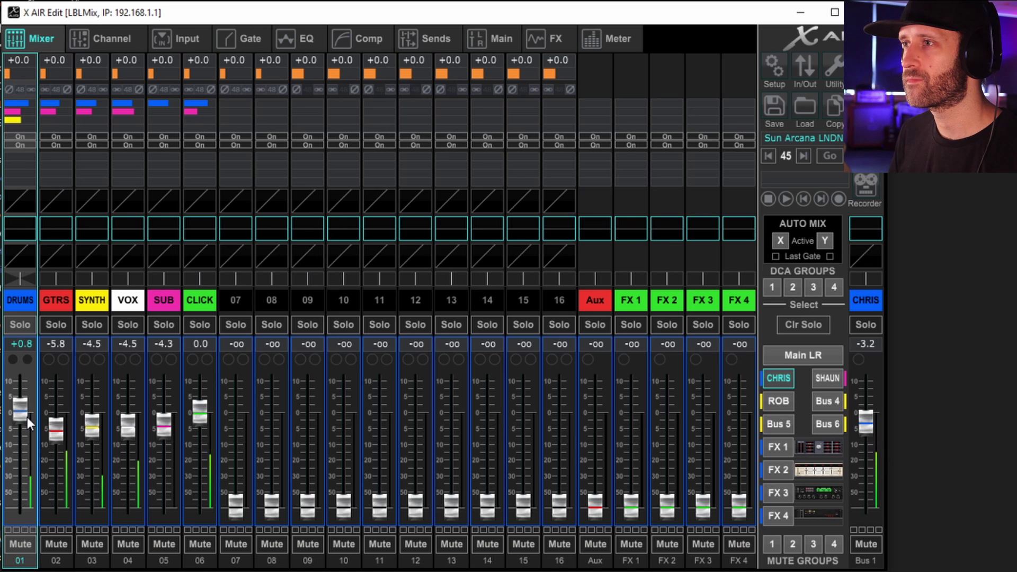
drag(27, 418, 28, 416)
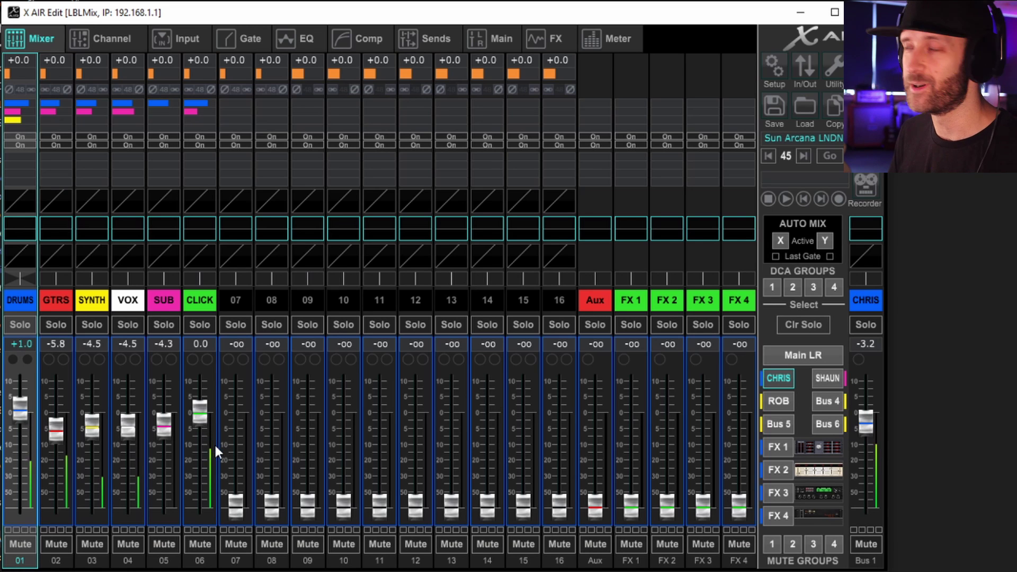
Mute Bus 2, and set the SYNTH send in the Bus 3 mix to +10.0 dB
click(827, 377)
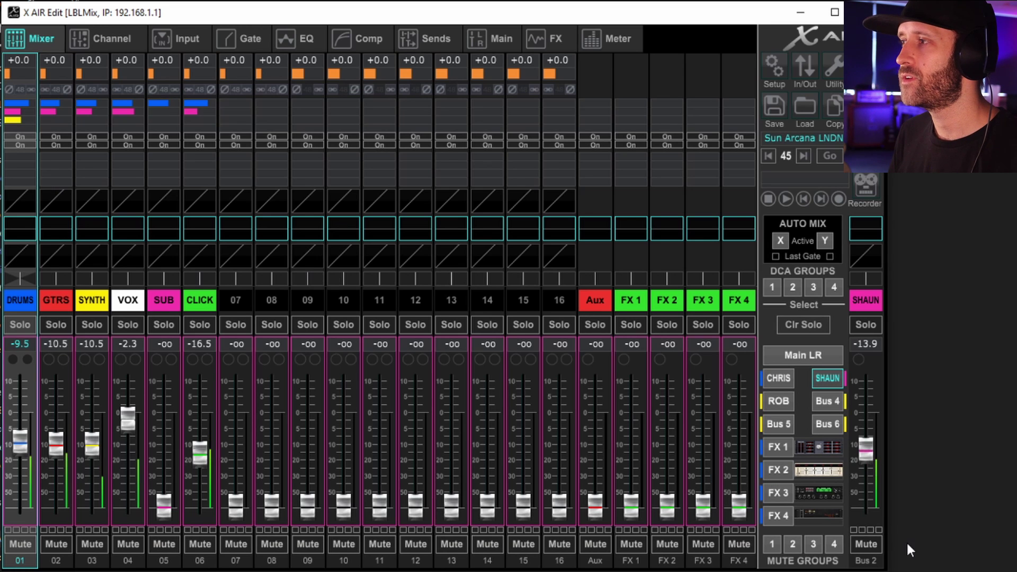
click(868, 543)
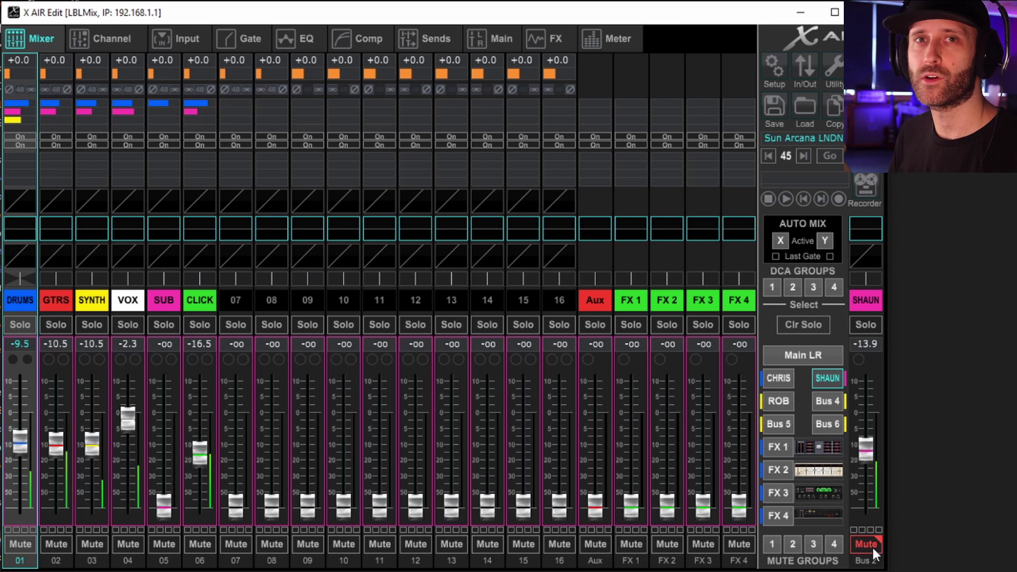
click(772, 403)
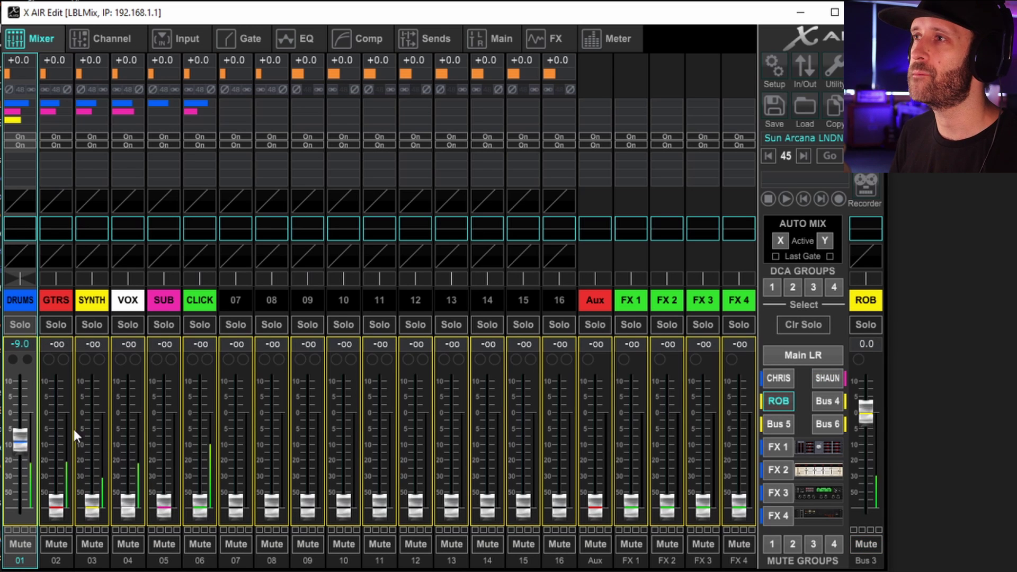
drag(96, 503, 130, 170)
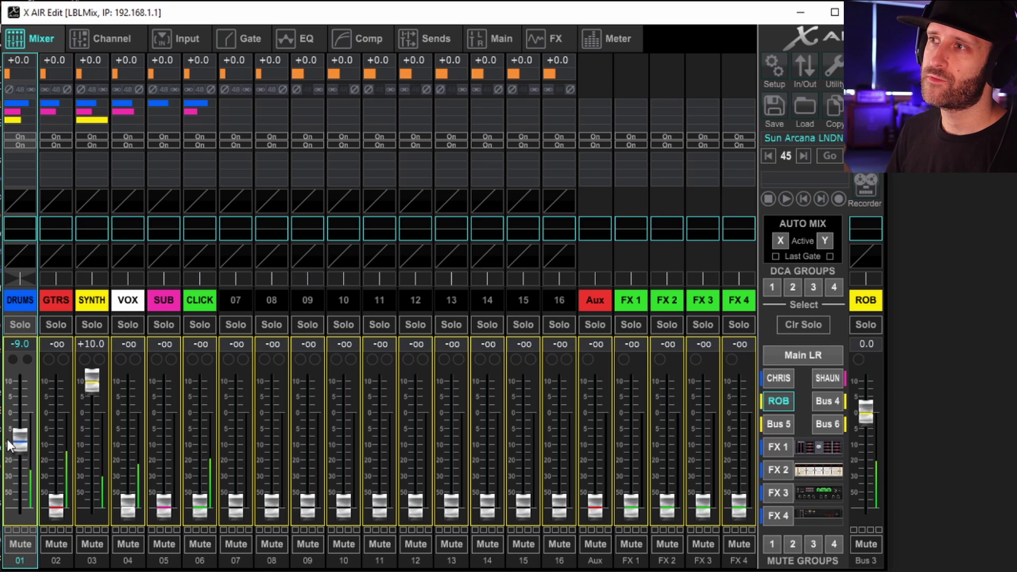
Compare the channels' send level bars for the three buses, and lower the CLICK send to Bus 1 to -6.3 dB
mouse_move(26, 109)
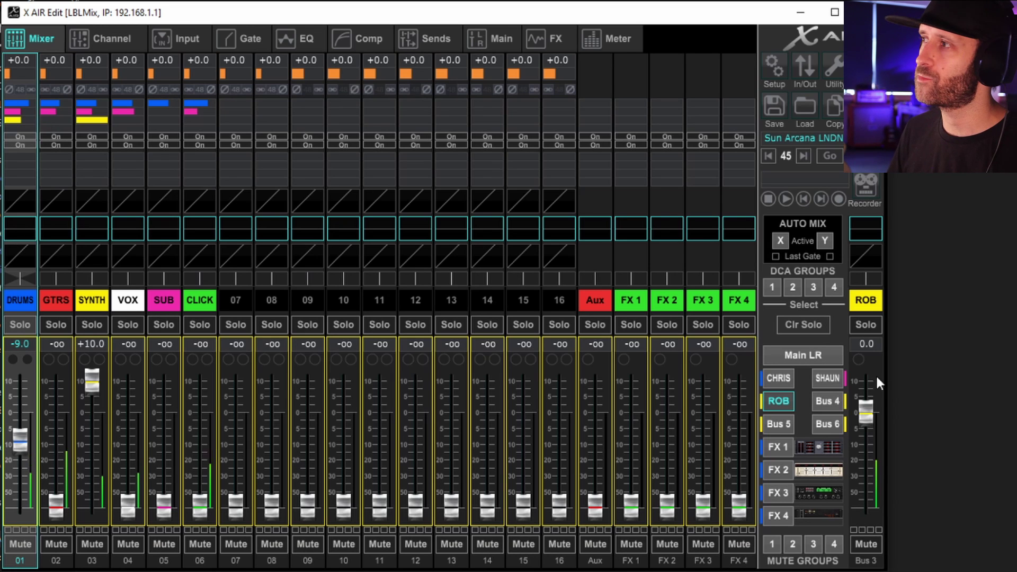
click(777, 383)
click(829, 379)
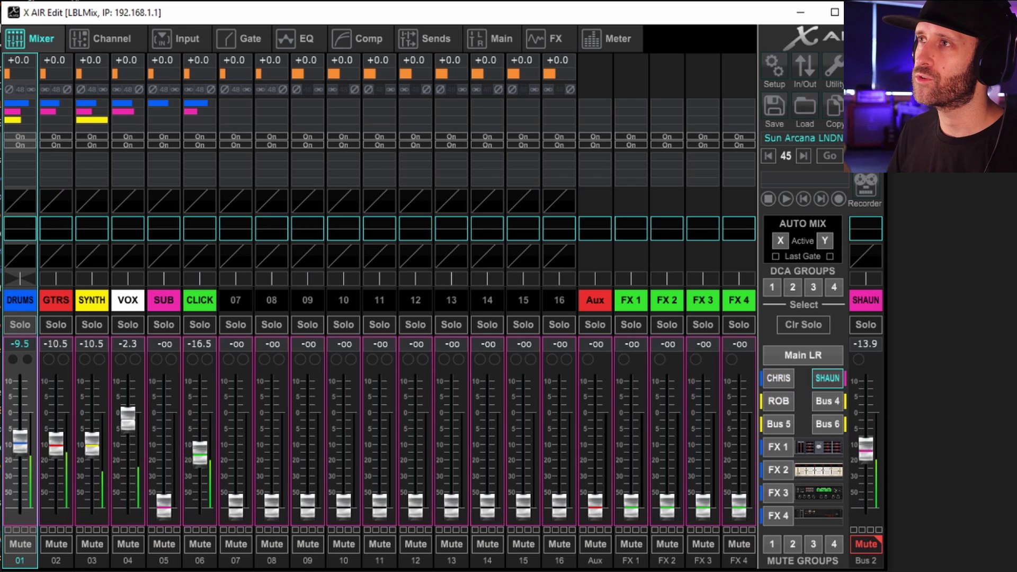
mouse_move(52, 110)
mouse_move(19, 118)
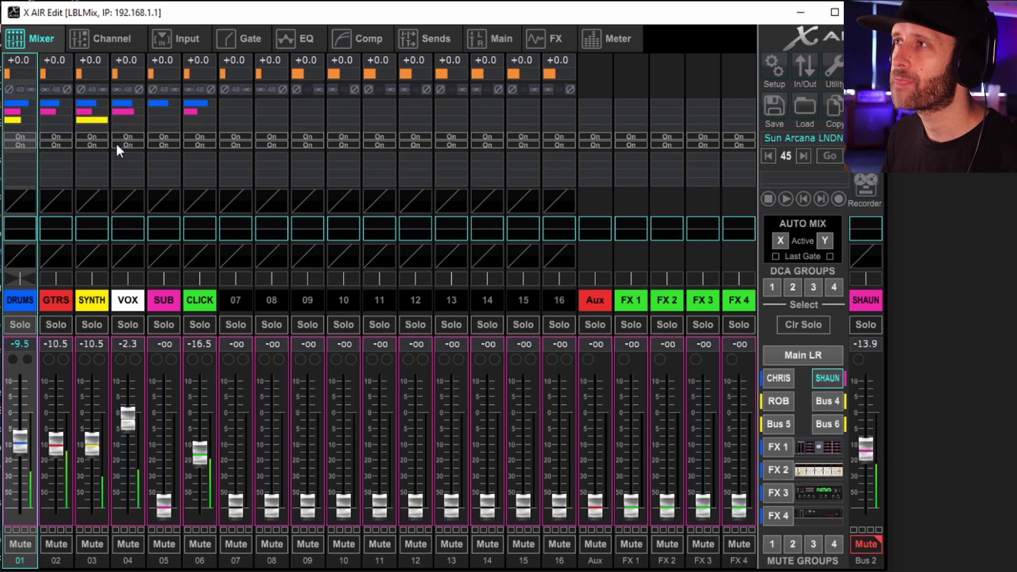
mouse_move(181, 169)
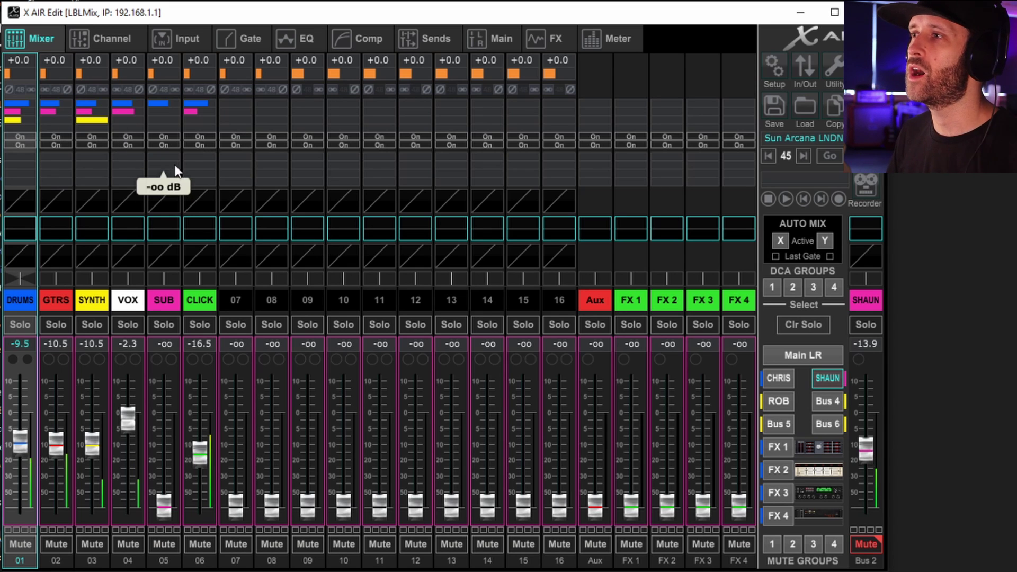
mouse_move(211, 107)
scroll(211, 111, down, 2)
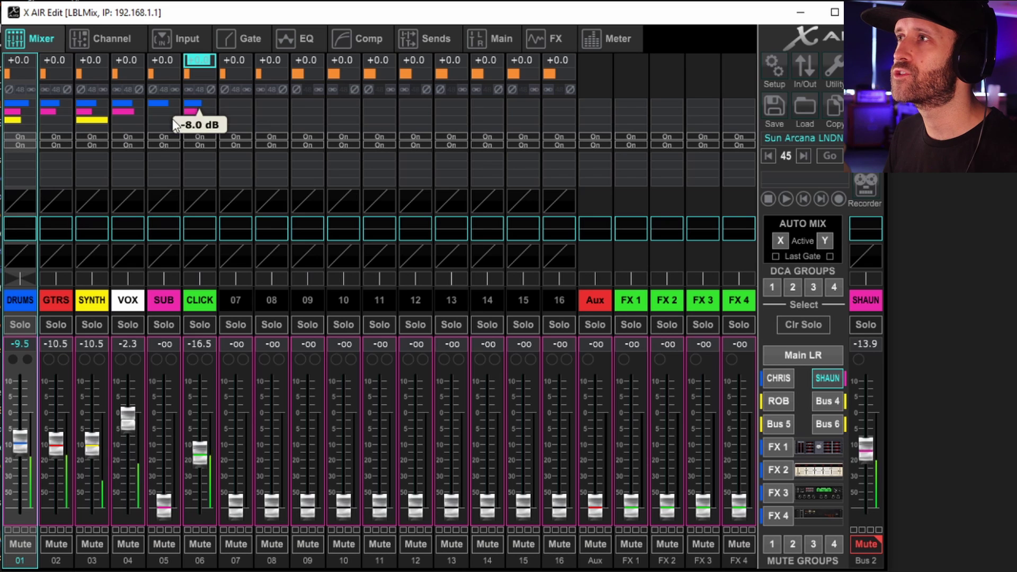
Mute and unmute the DRUMS channel, and set its send to -6.8 dB in Bus 2 and -2.5 dB in Bus 1
click(19, 546)
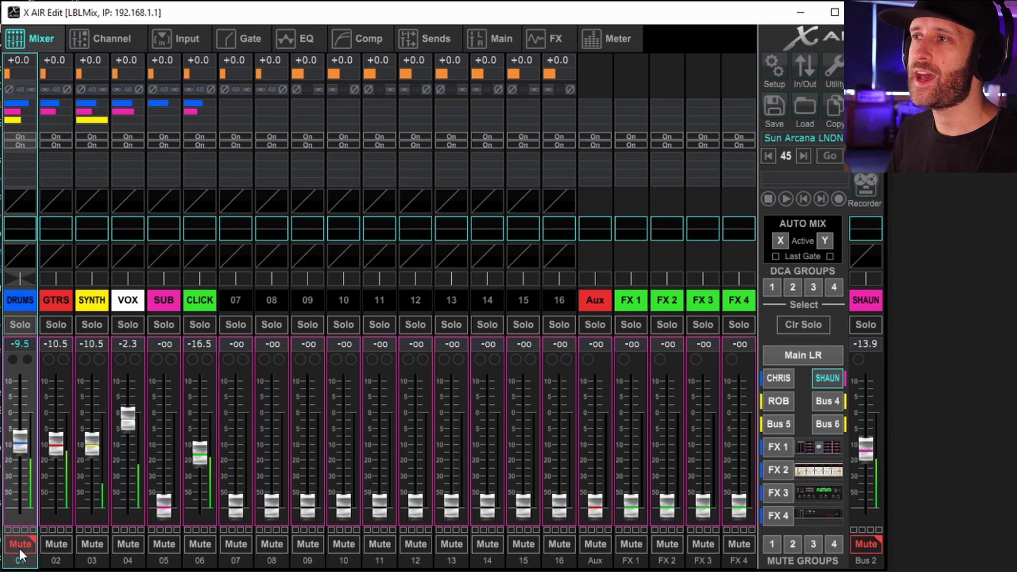
click(21, 548)
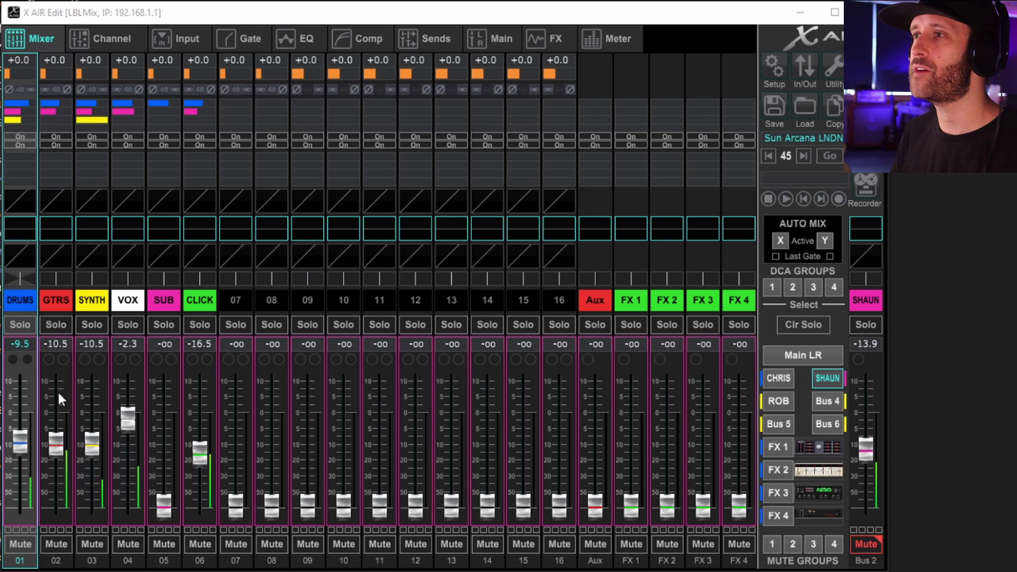
drag(21, 440, 28, 427)
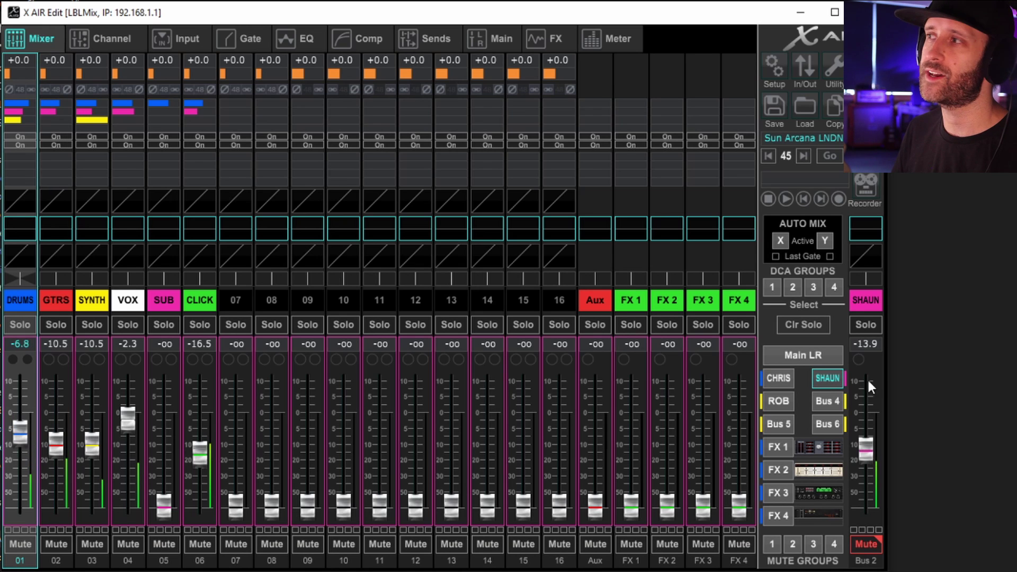
click(779, 378)
drag(19, 411, 19, 504)
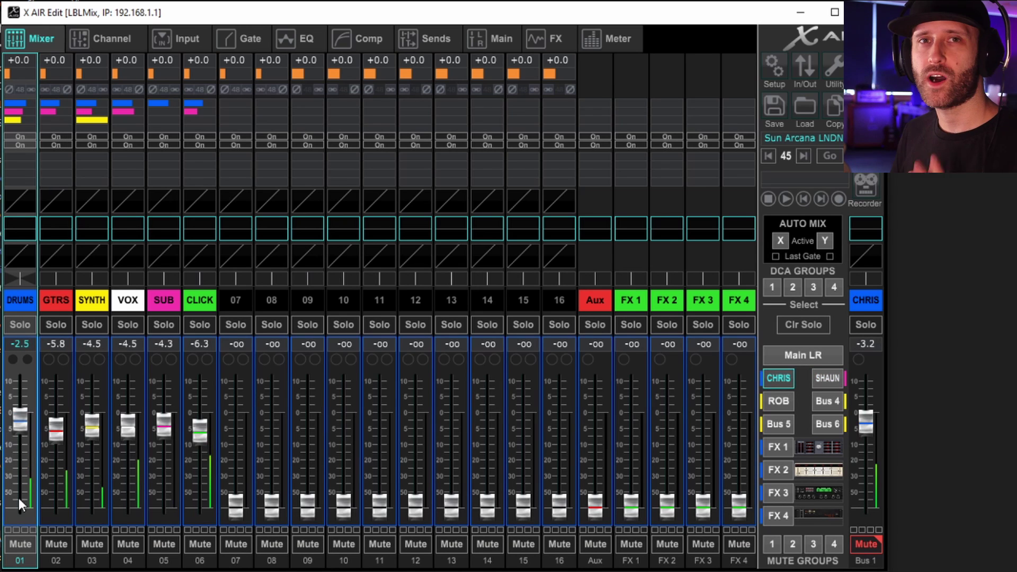
In the Main LR mix, set SYNTH and GTRS to -6.3, VOX to -4.6 and DRUMS to -15.8 dB, and raise SUB
click(806, 355)
drag(92, 506, 92, 430)
drag(62, 510, 56, 430)
drag(128, 501, 129, 426)
drag(15, 504, 32, 449)
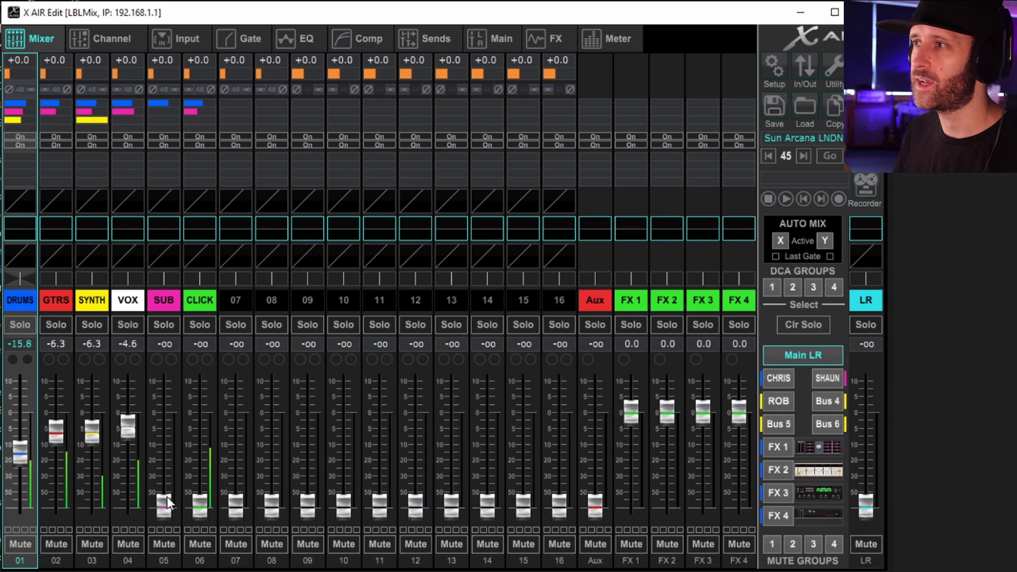
drag(166, 497, 179, 435)
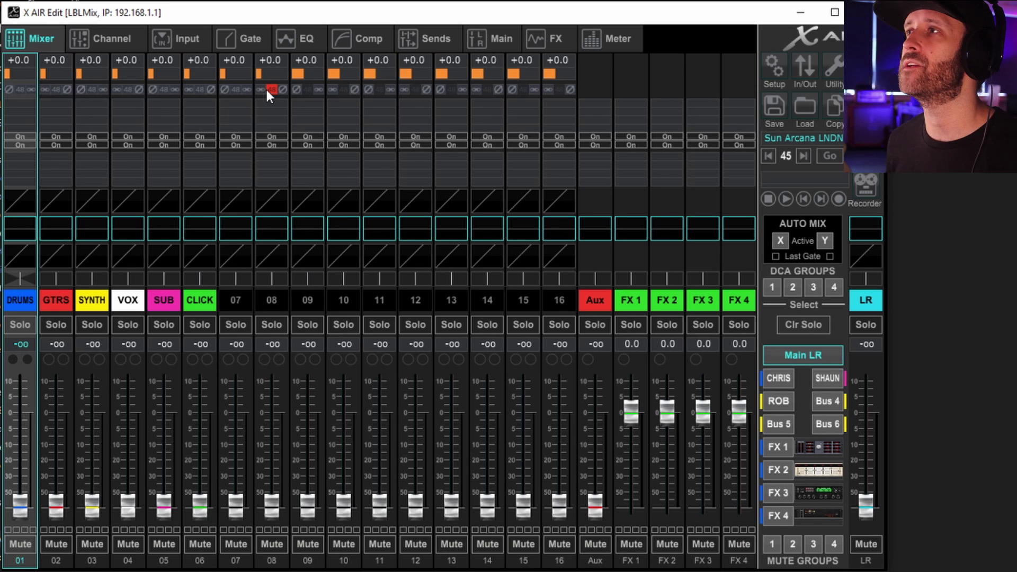
Switch off the 48 V phantom power on channel 08
click(272, 88)
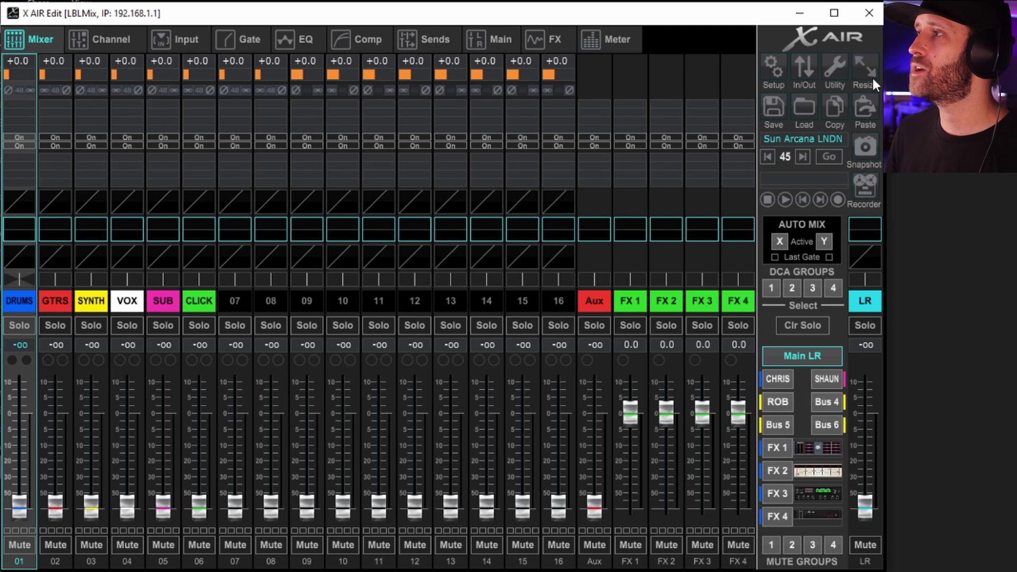
Open the Snapshots window and bring it into view over the mixer
click(866, 147)
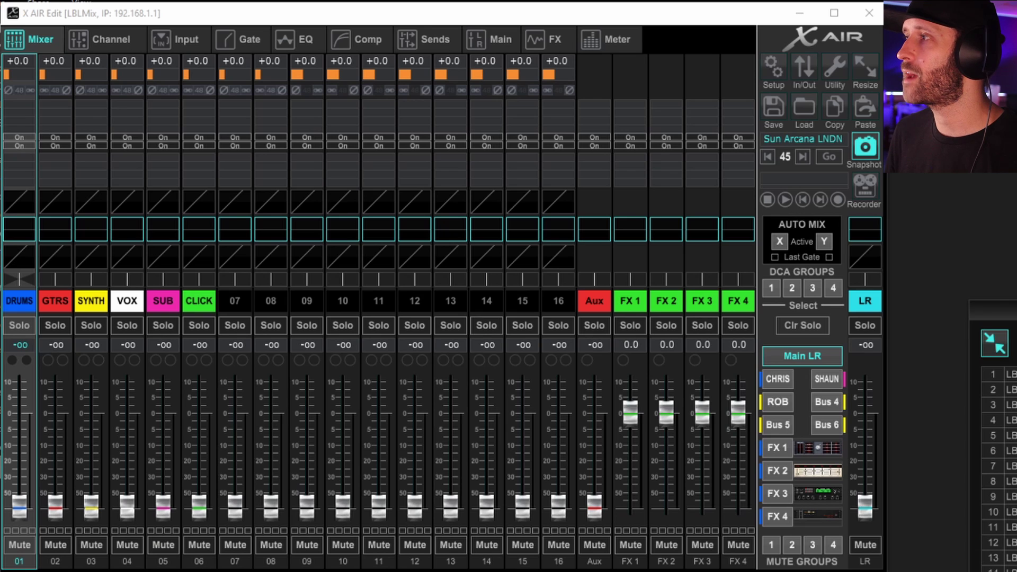
drag(995, 308, 382, 186)
drag(599, 197, 473, 118)
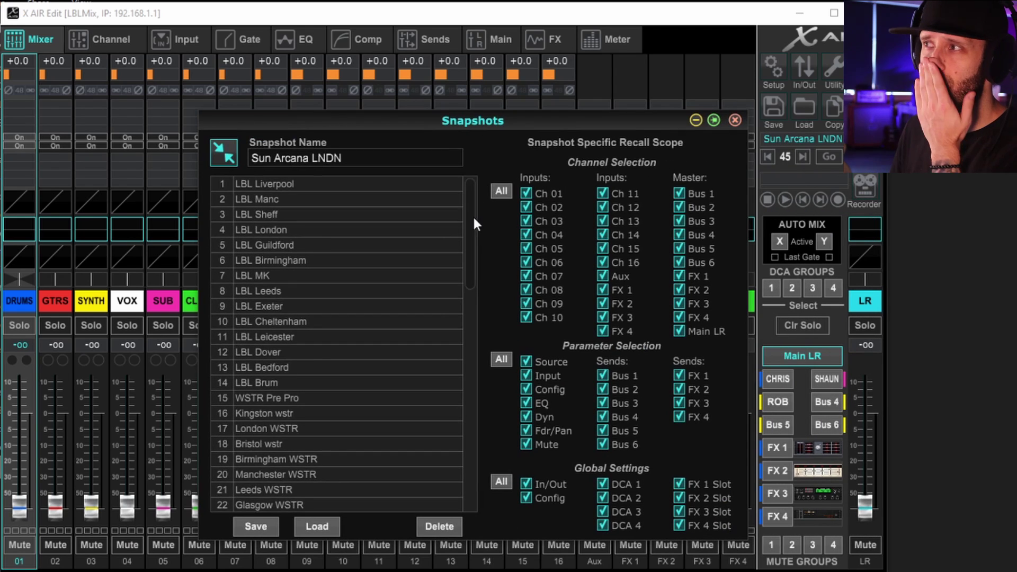
Save the current mix to snapshot slot 46 under the name "IEM Tutorial" and close the Snapshots window
drag(473, 215, 473, 411)
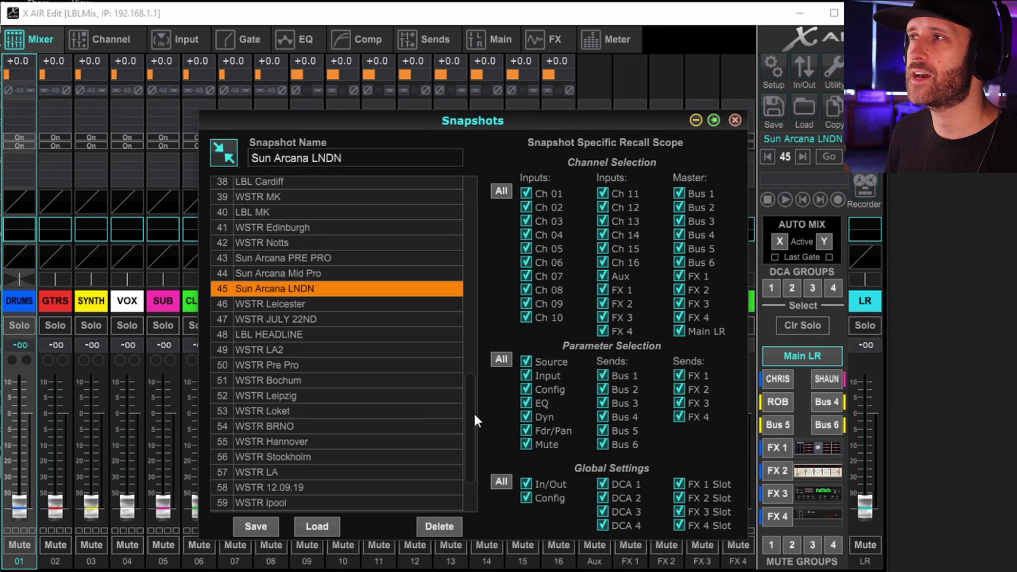
click(293, 302)
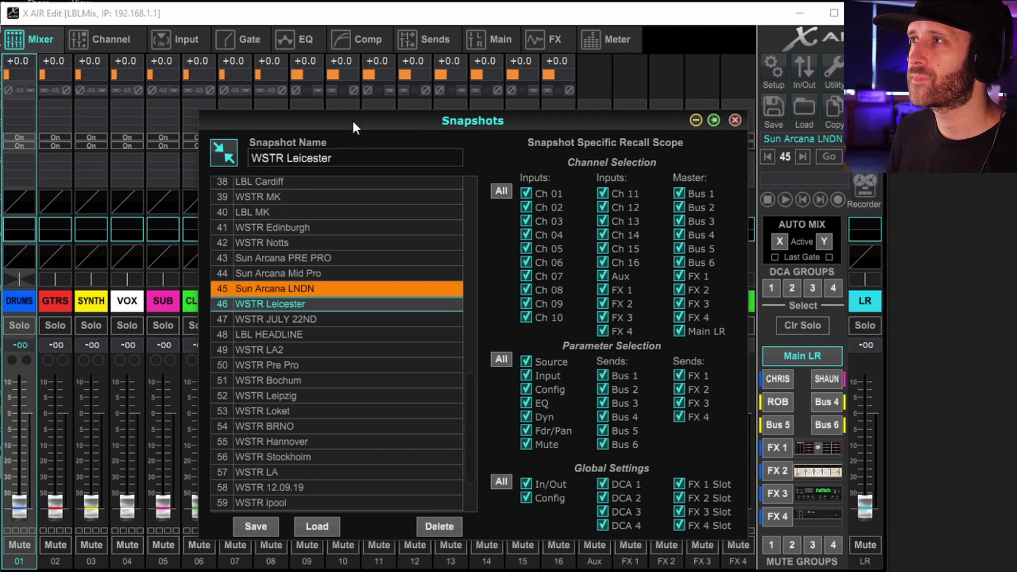
click(286, 158)
text(IEM Tutorial)
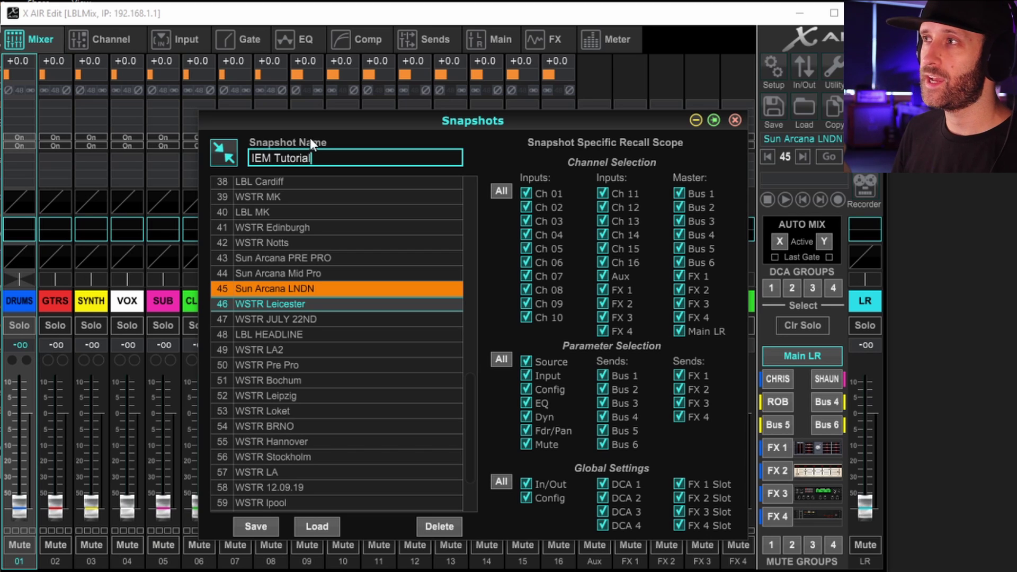
click(251, 527)
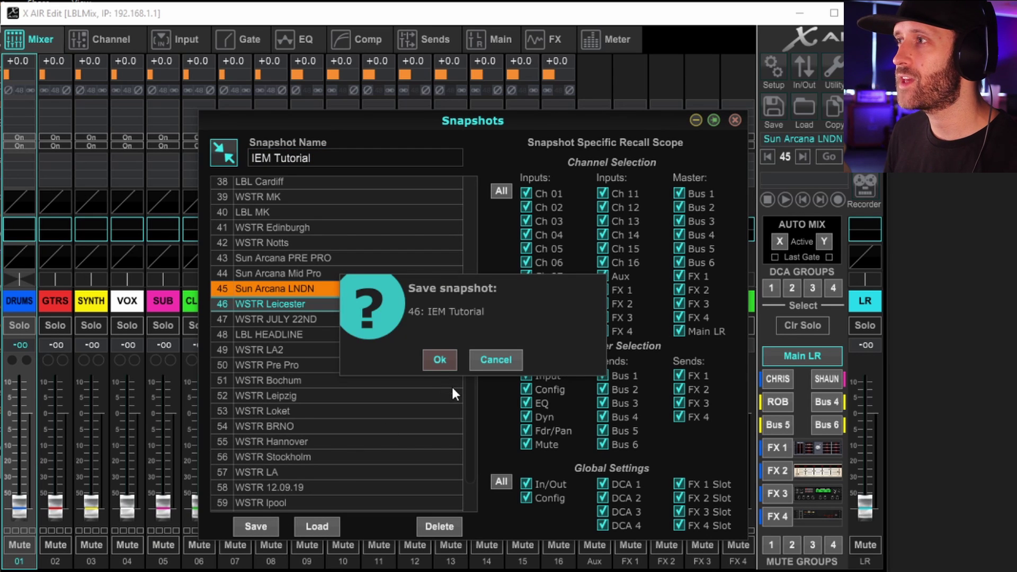
click(446, 365)
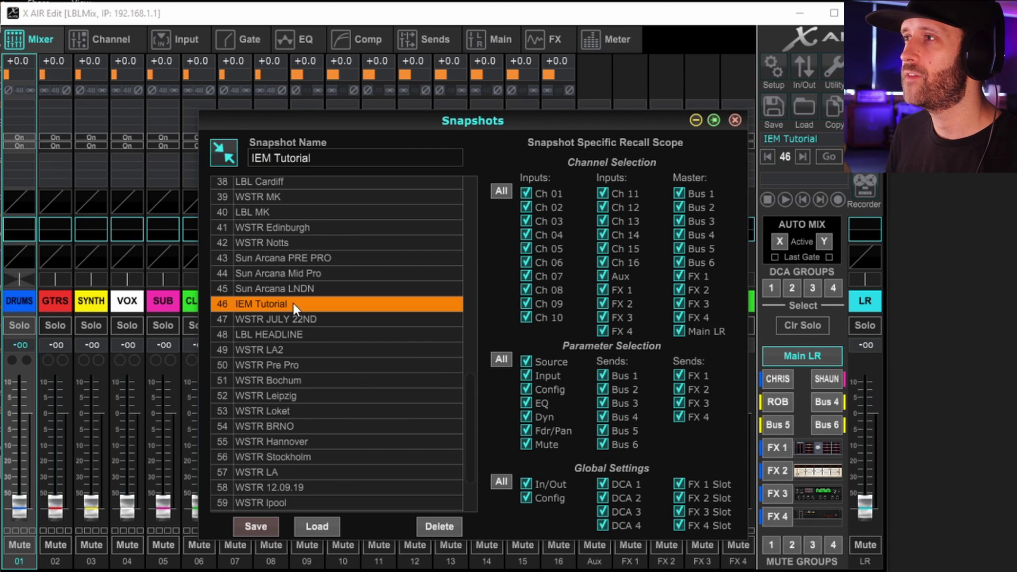
click(735, 120)
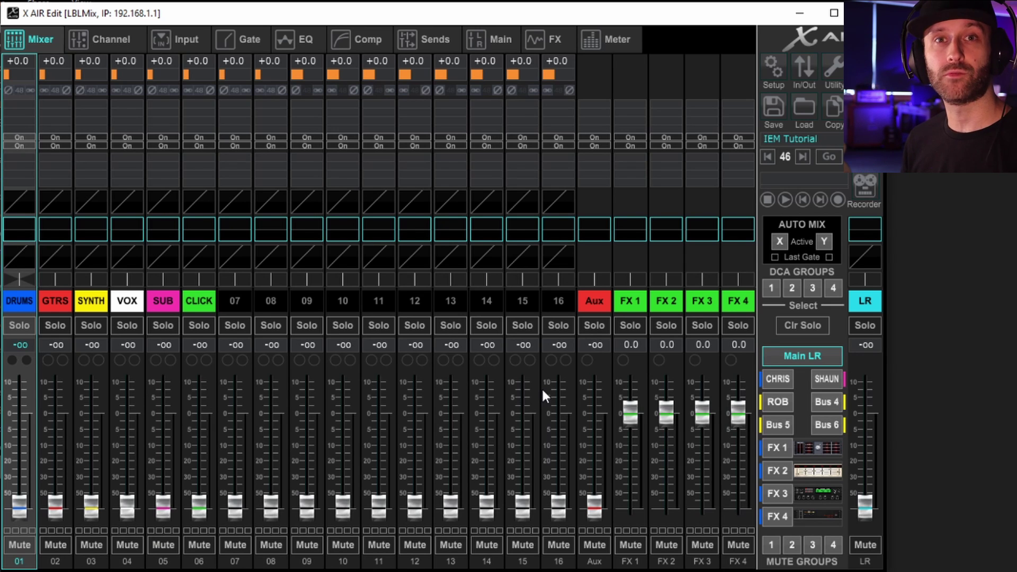
Reopen the Snapshots window, load snapshot 46 "IEM Tutorial", and close the window
click(832, 101)
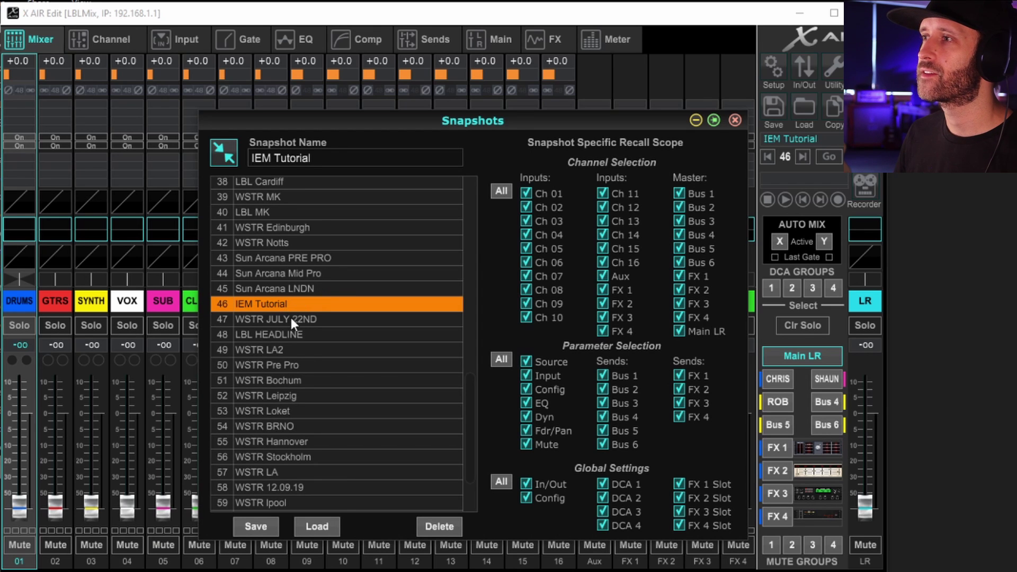
click(327, 524)
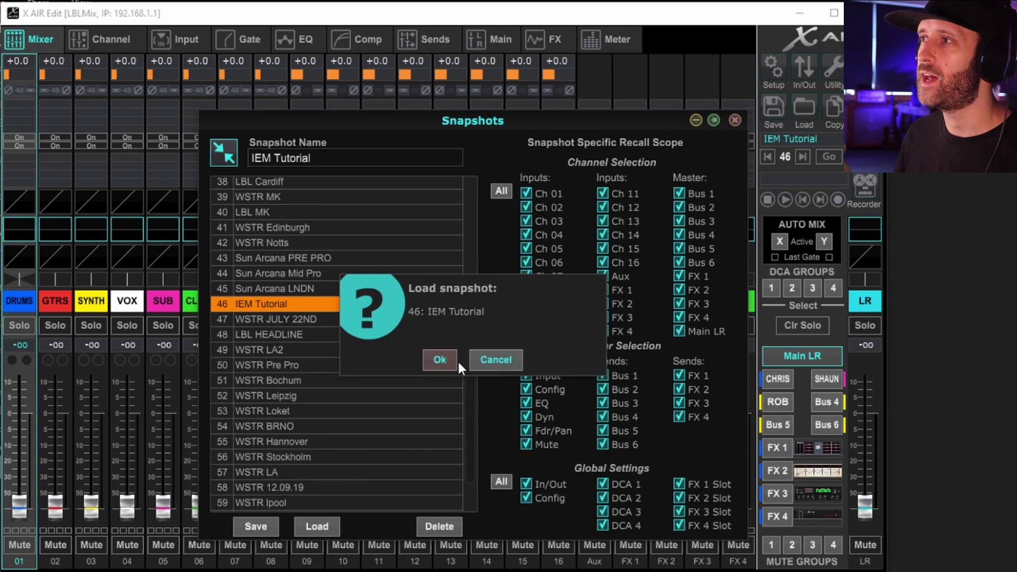
click(432, 363)
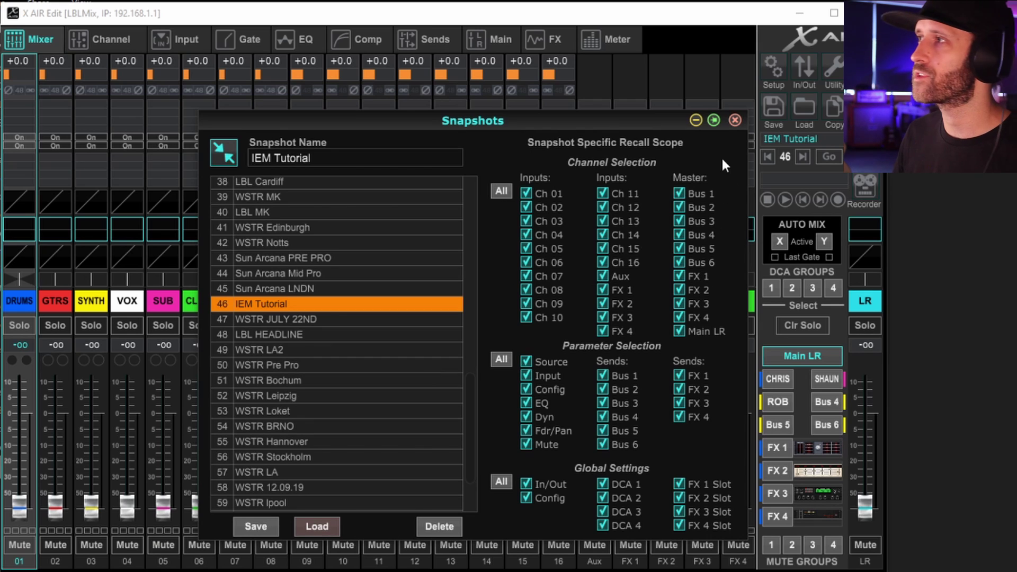
click(734, 120)
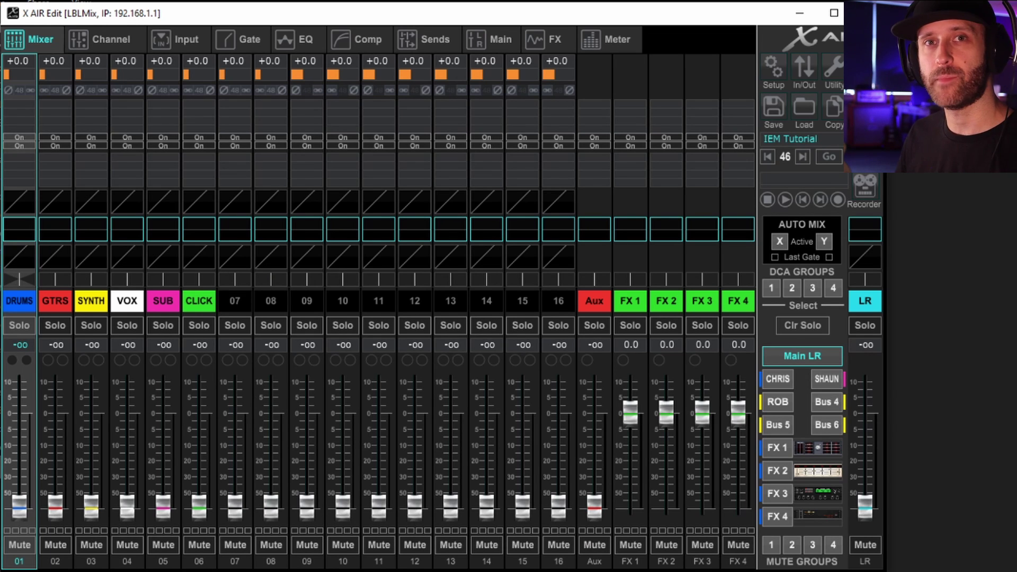
Start saving the mix as a scene file and bring the whole save dialog into view
click(776, 109)
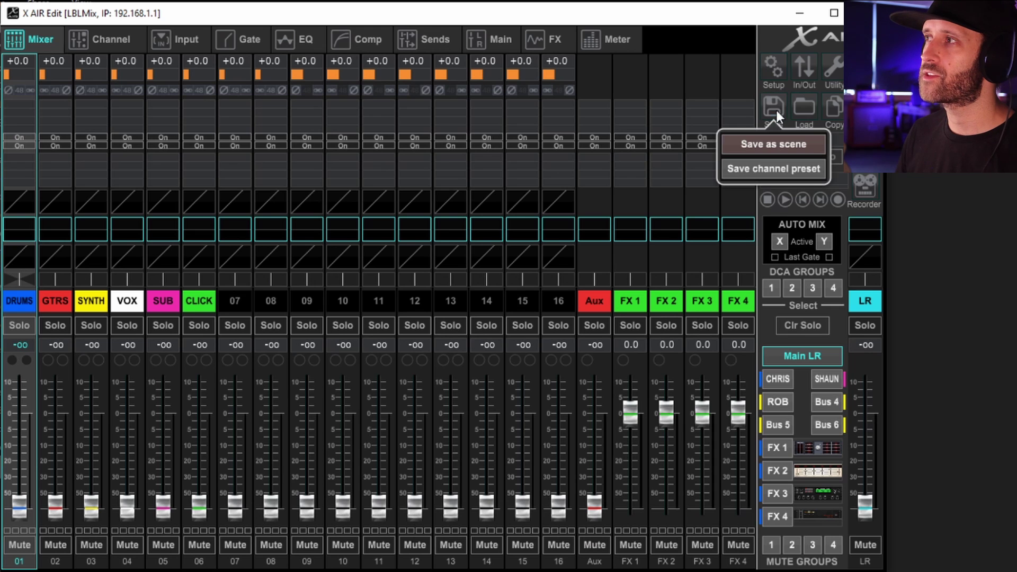
click(770, 144)
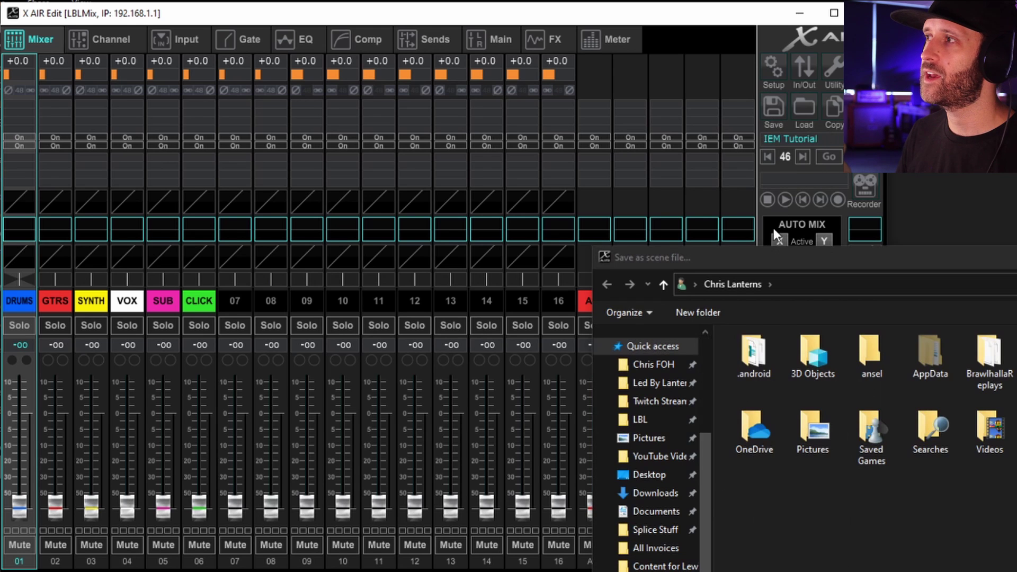
drag(768, 255, 210, 74)
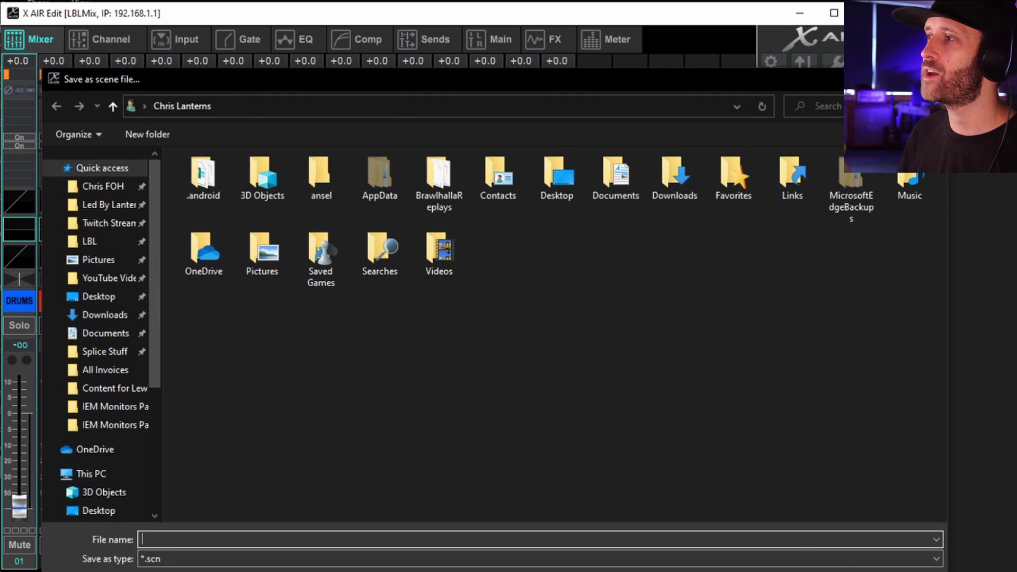